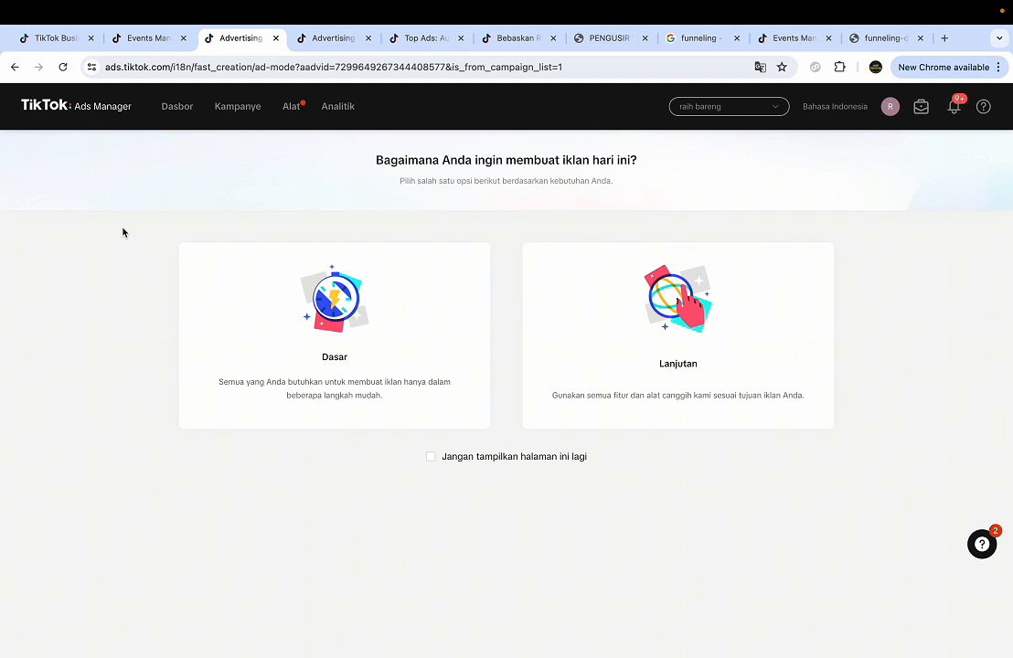
Choose the Lanjutan ad creation mode and select Konversi situs web as the advertising objective.
left_click(611, 320)
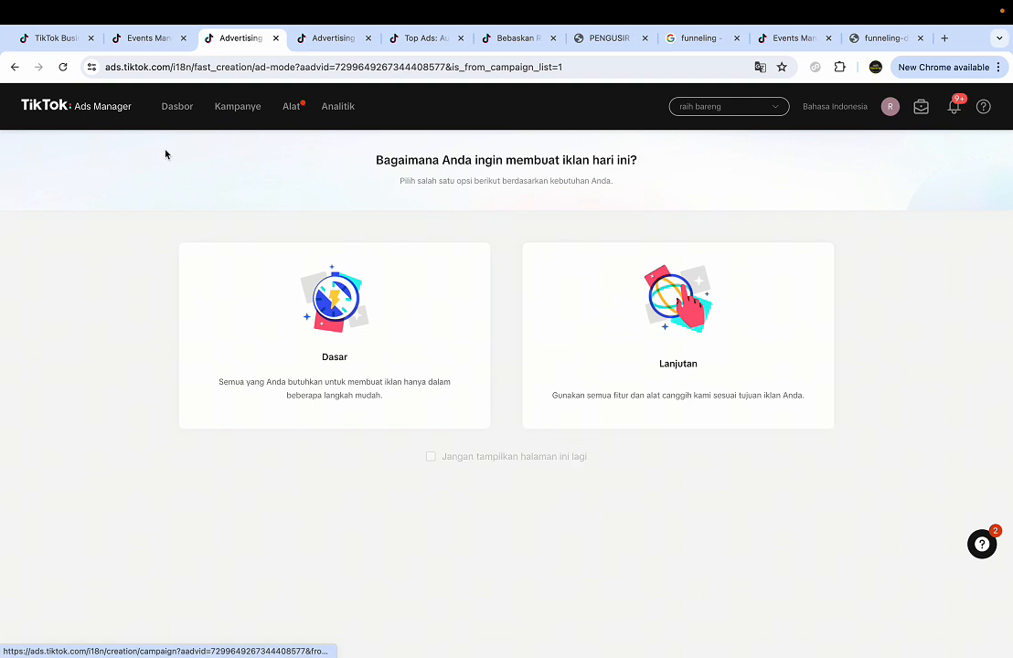
left_click(618, 303)
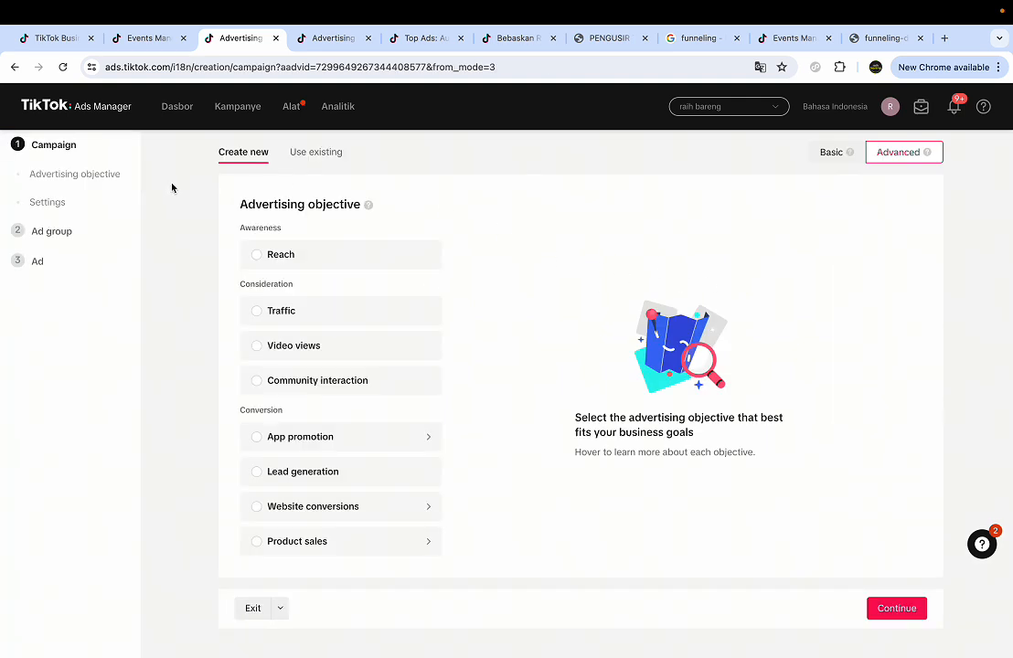
mouse_move(281, 361)
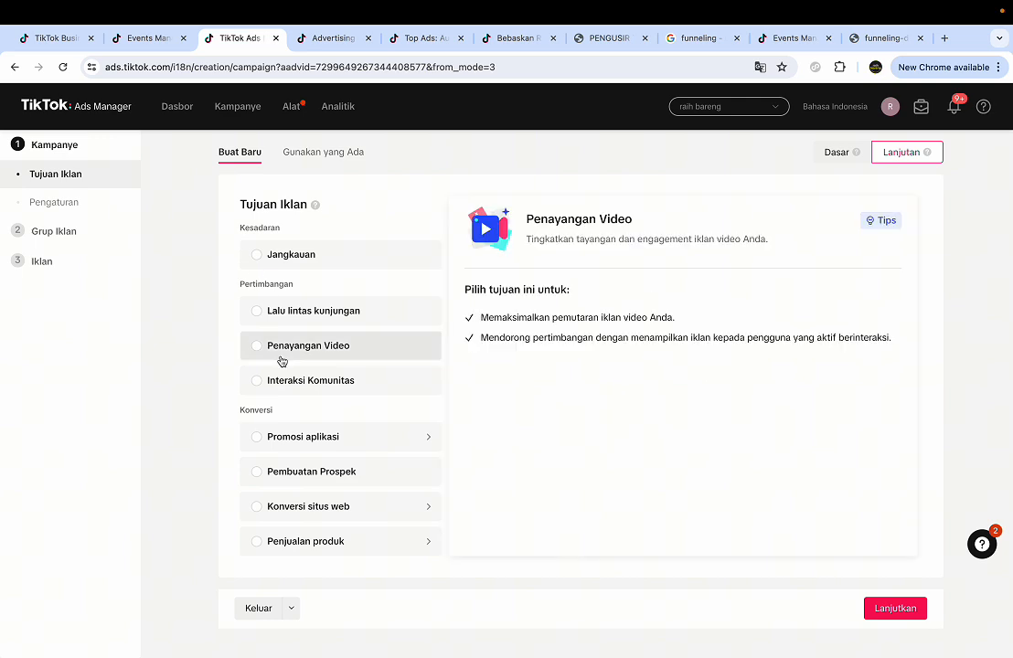
mouse_move(376, 453)
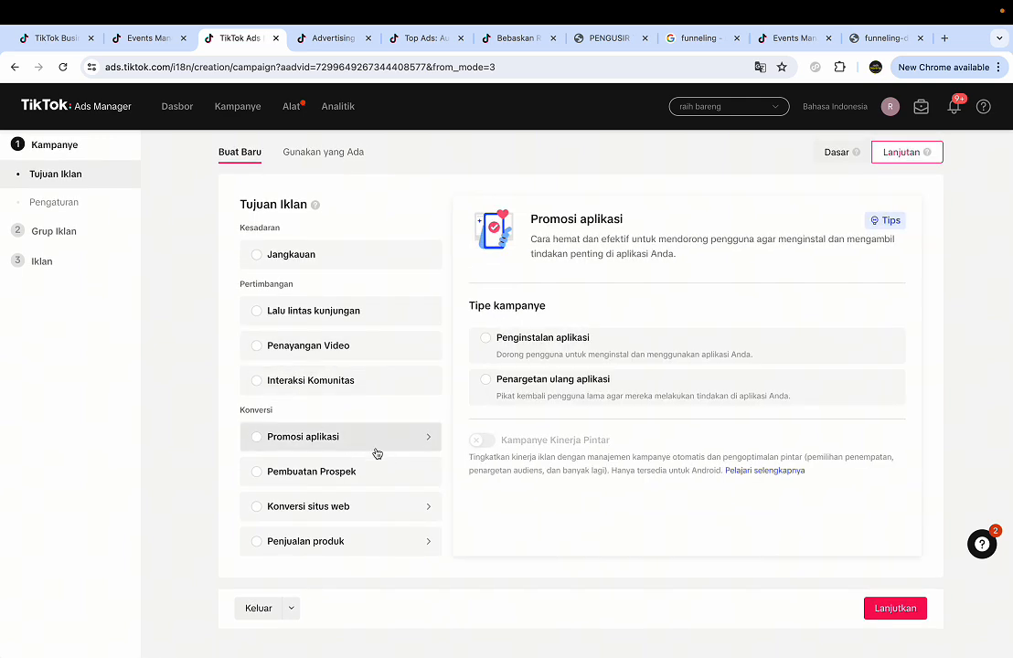
left_click(359, 507)
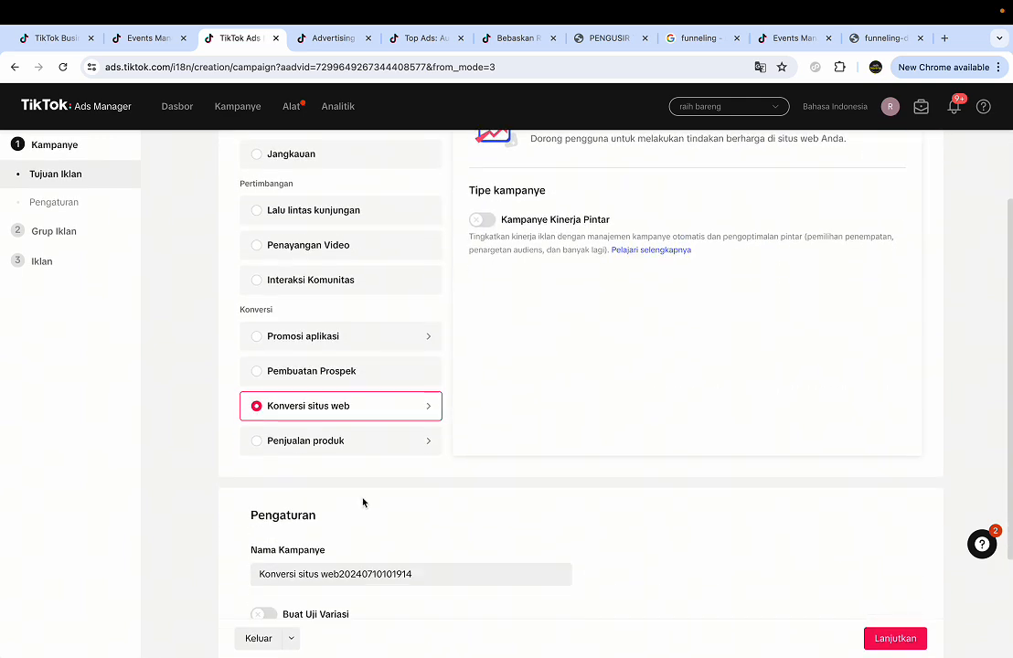
Replace the default campaign name with "fase testing".
scroll(488, 305, "down", 1)
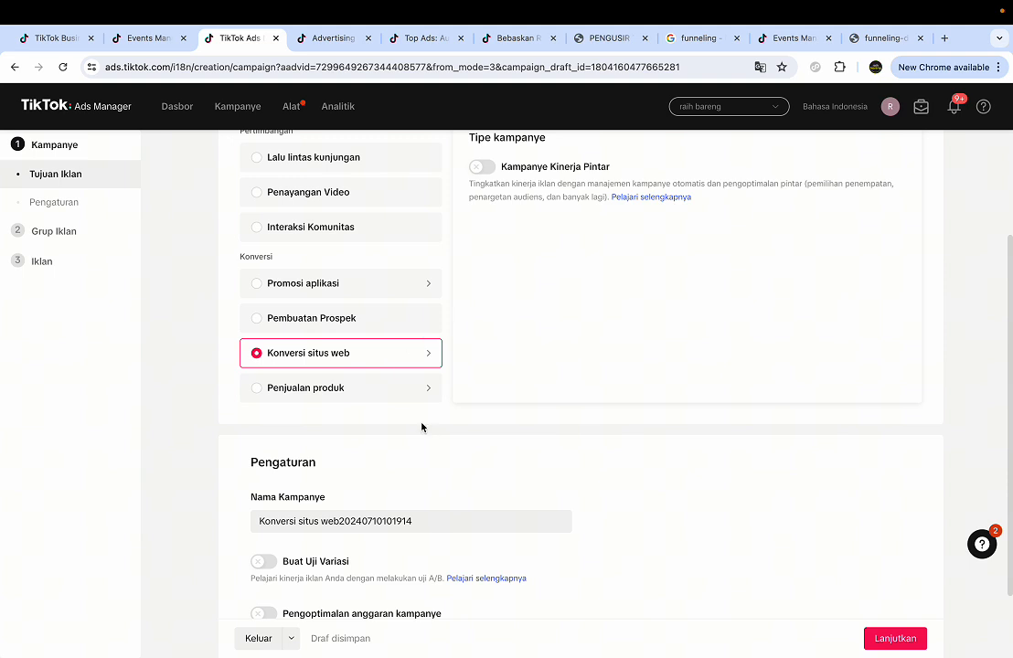
left_click(450, 521)
key("super+a")
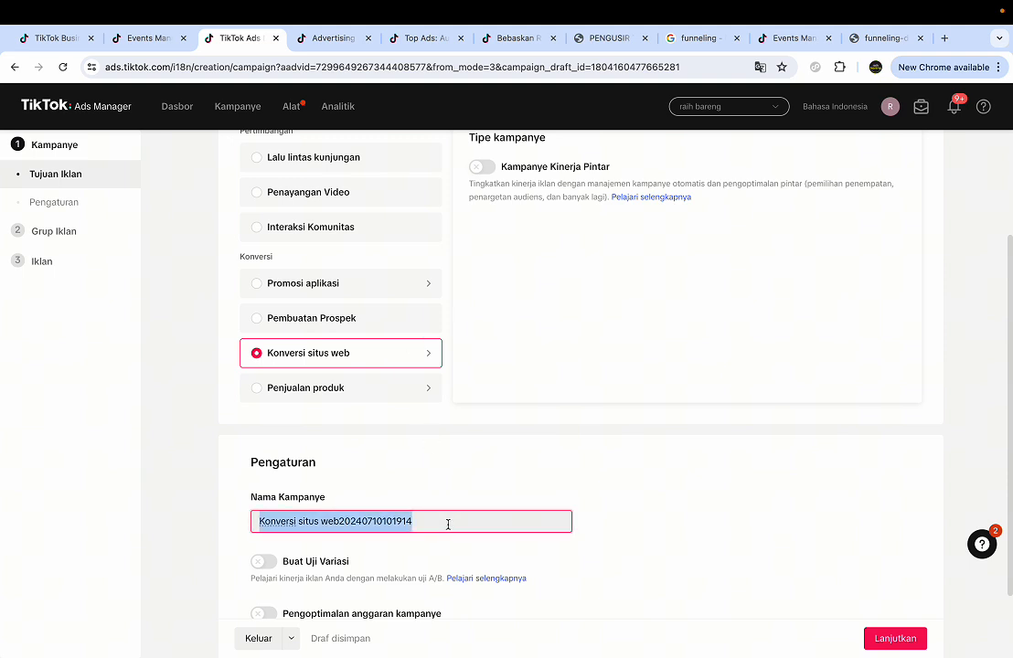
type("fase testing")
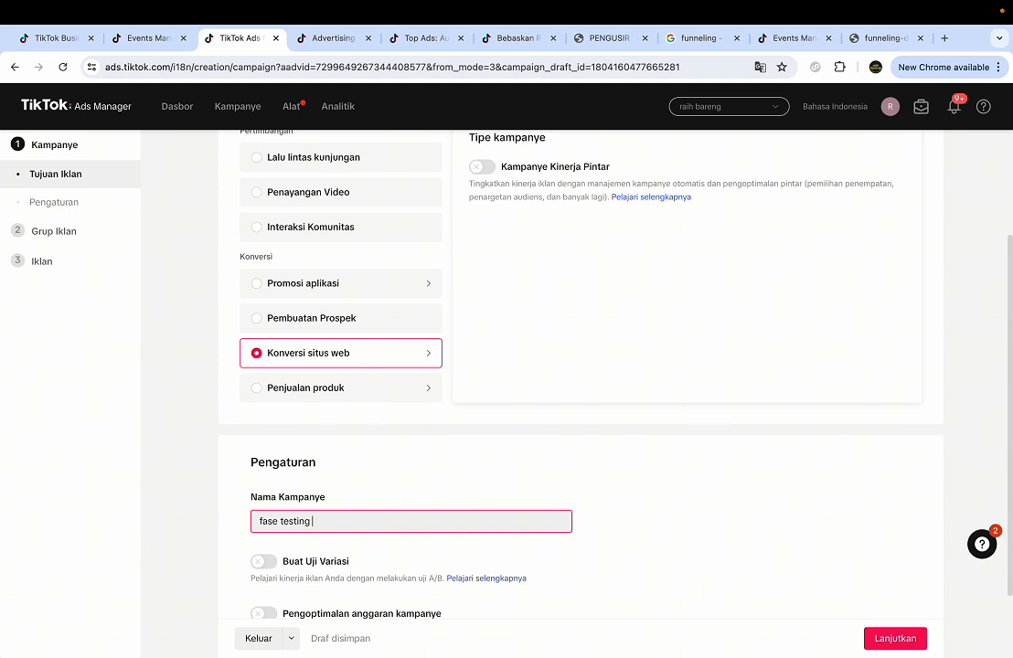
left_click(700, 516)
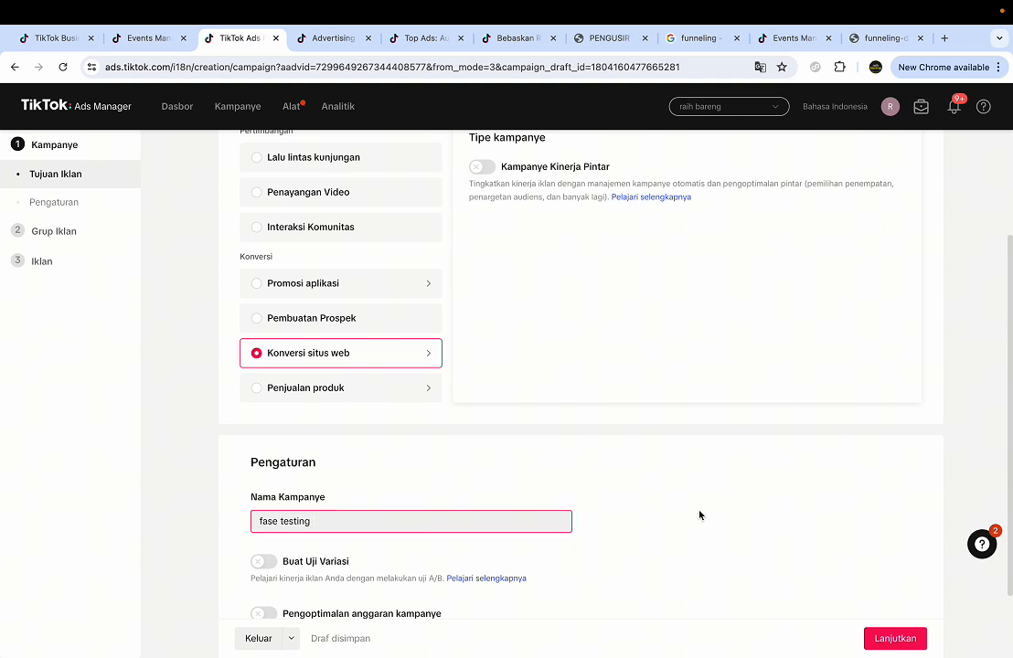
scroll(700, 515, "down", 2)
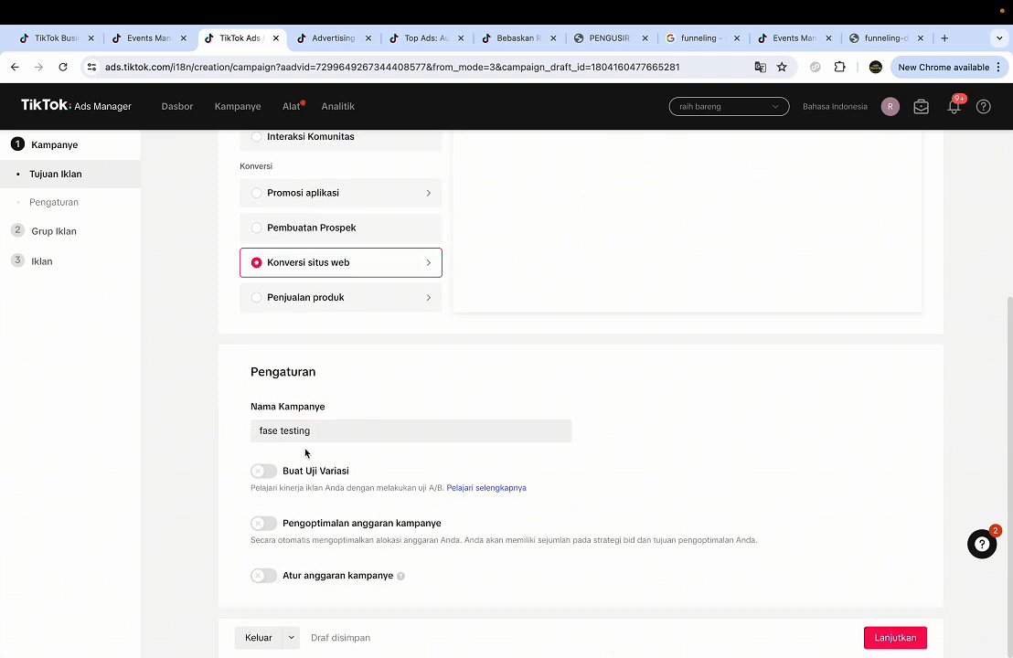
left_click(260, 526)
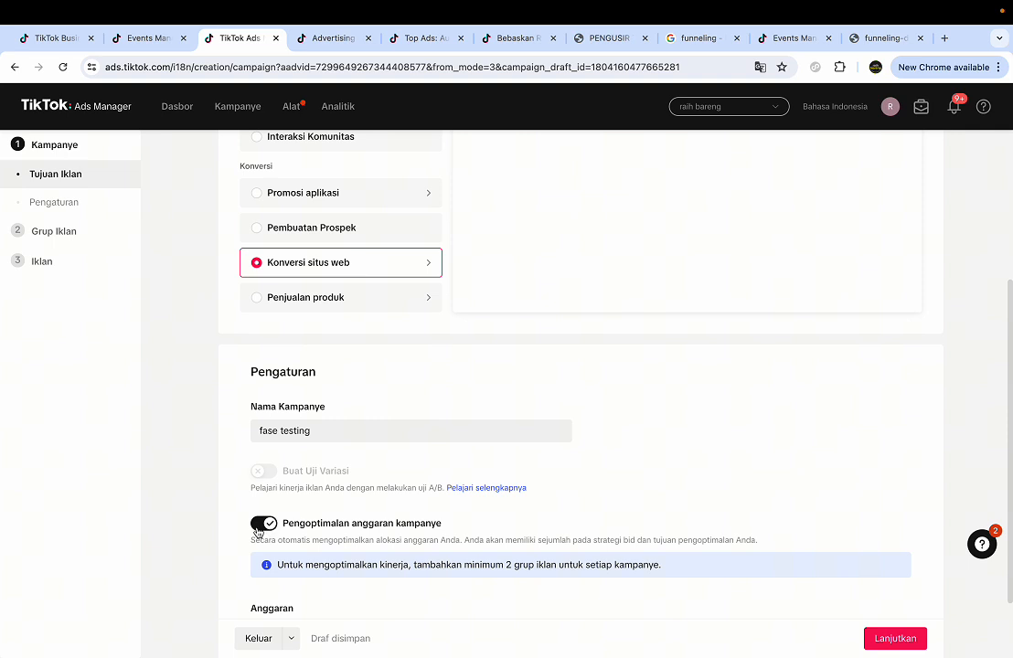
left_click(259, 526)
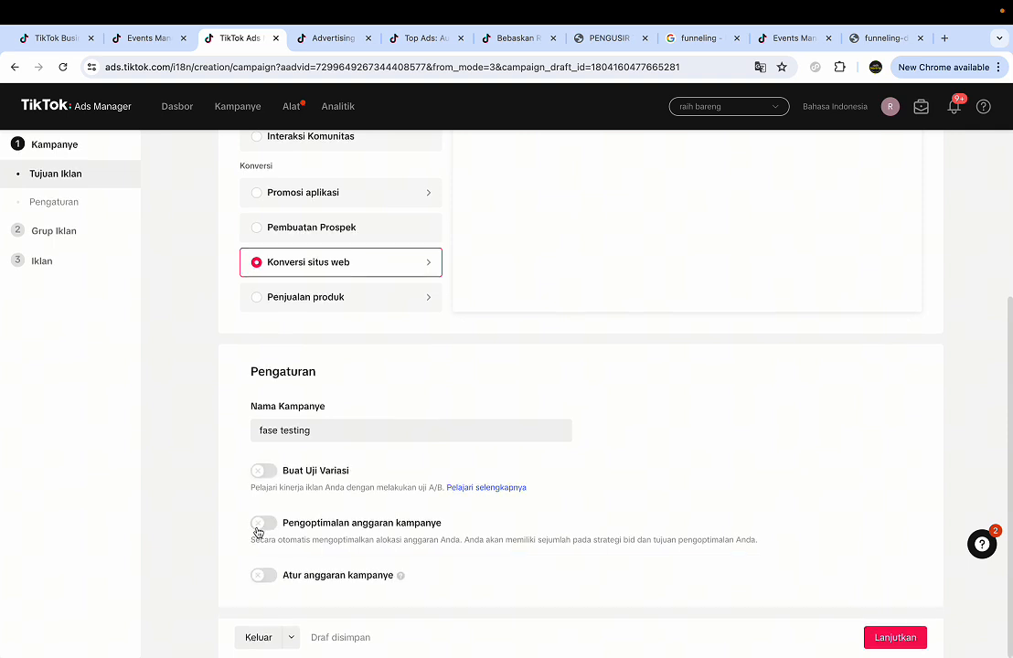
left_click(263, 577)
scroll(326, 400, "down", 1)
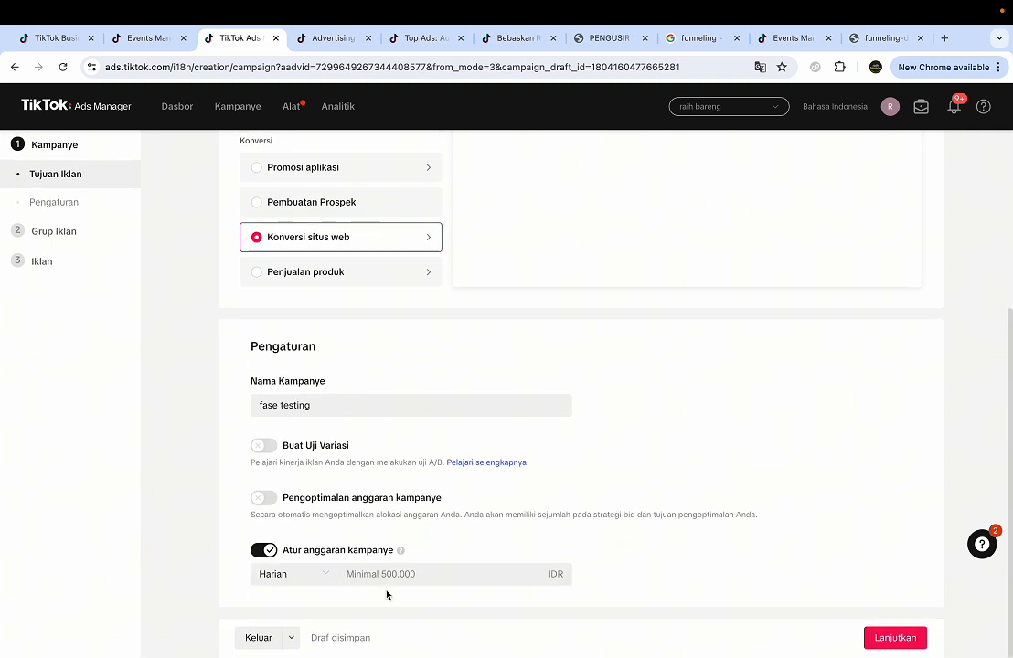
left_click(265, 550)
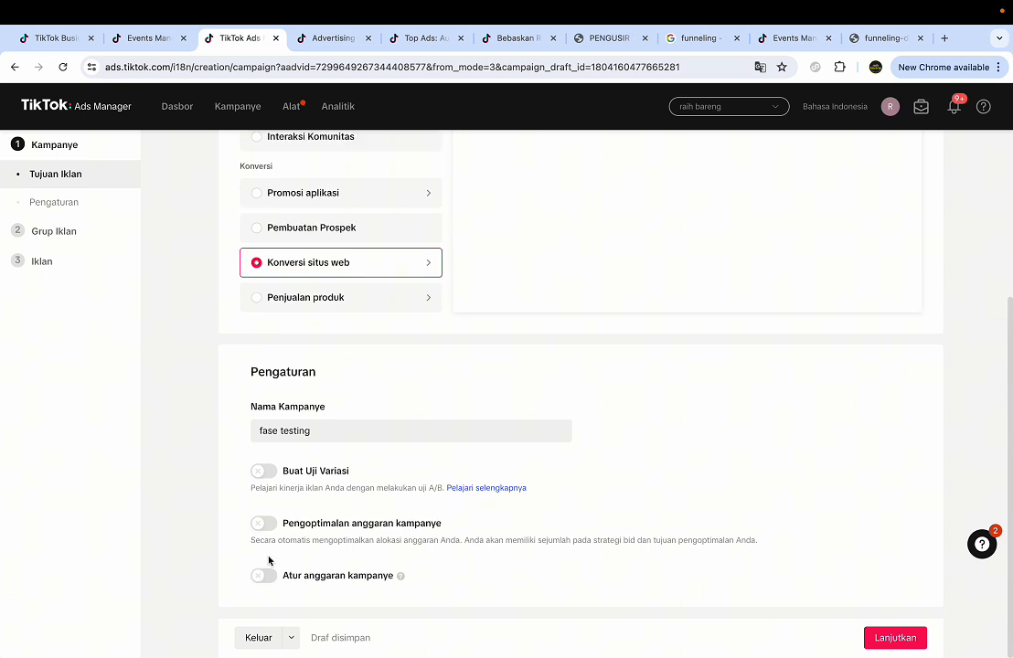
Continue to the ad group and set its data connection to Tiktok Ads Mastery (Mayar) with Menyelesaikan Pembayaran as the optimization event.
left_click(910, 631)
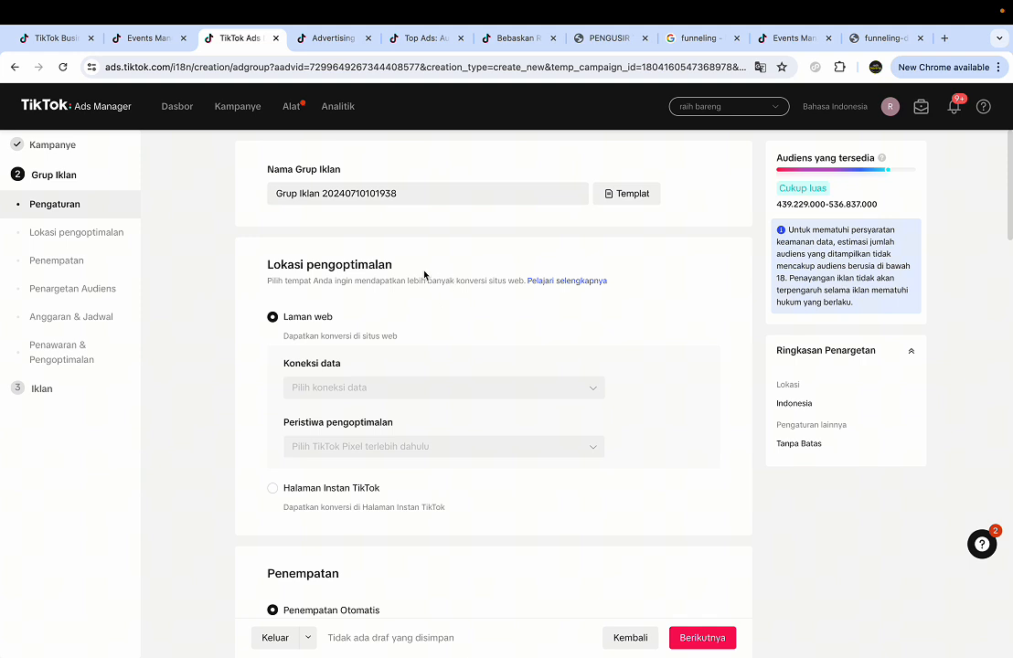
scroll(362, 330, "down", 1)
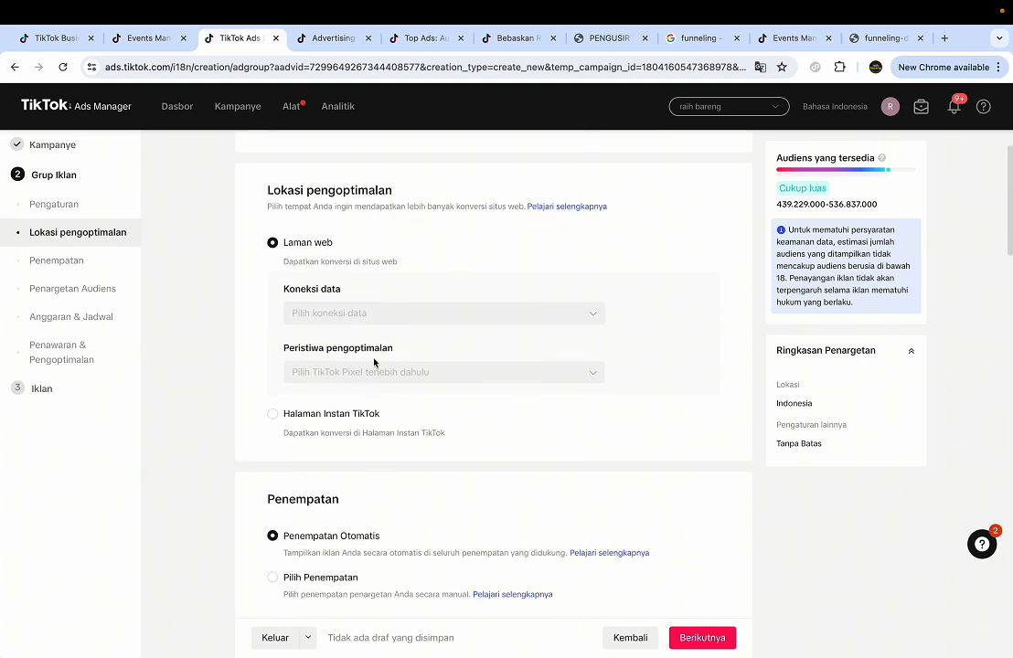
left_click(412, 312)
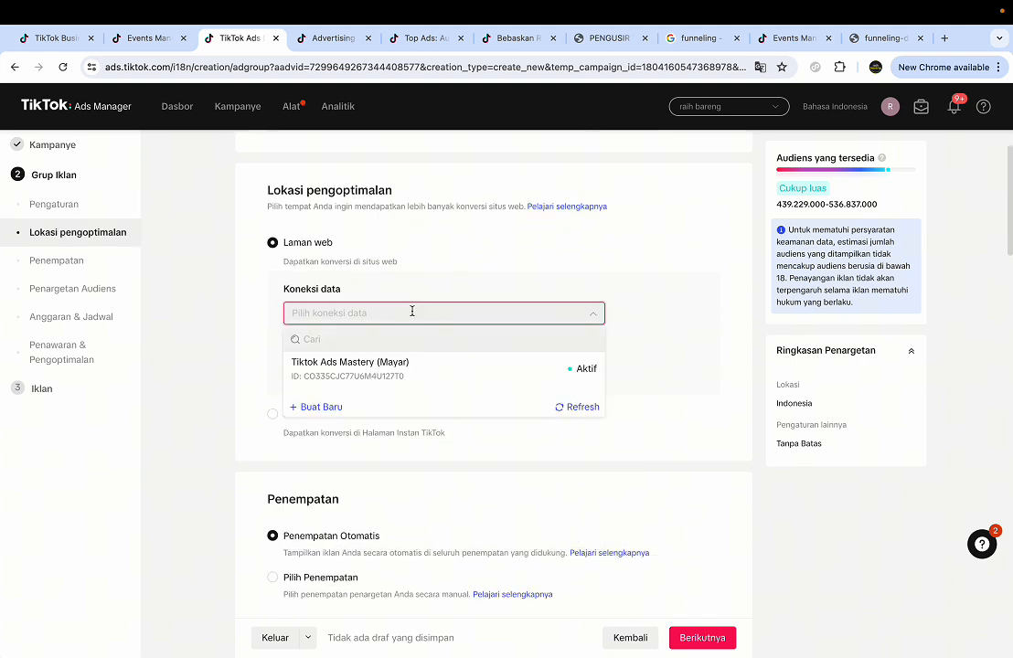
left_click(243, 274)
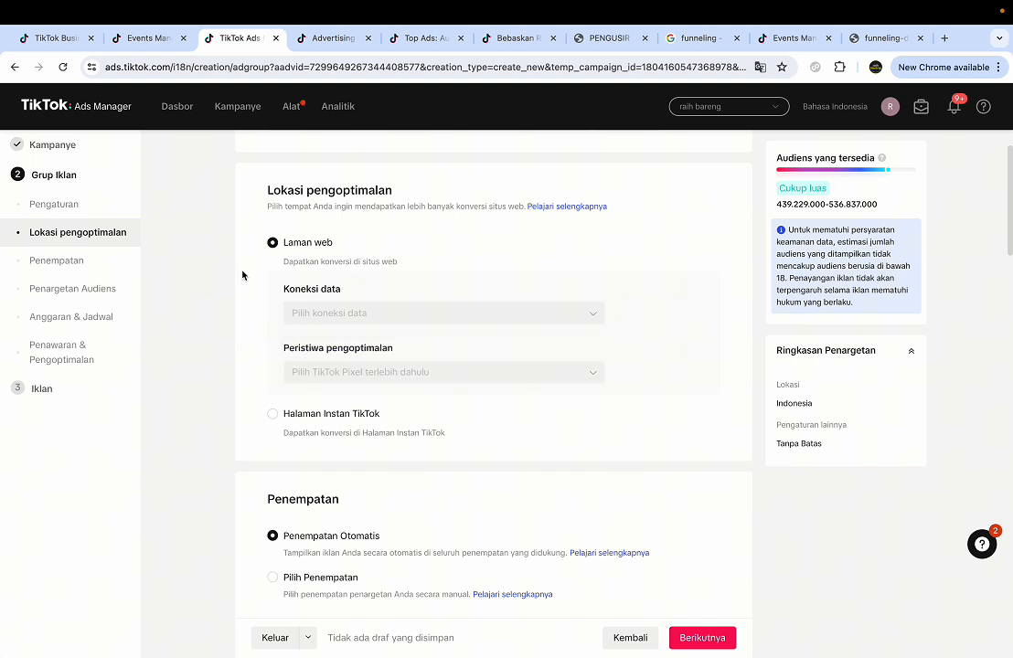
scroll(364, 259, "up", 1)
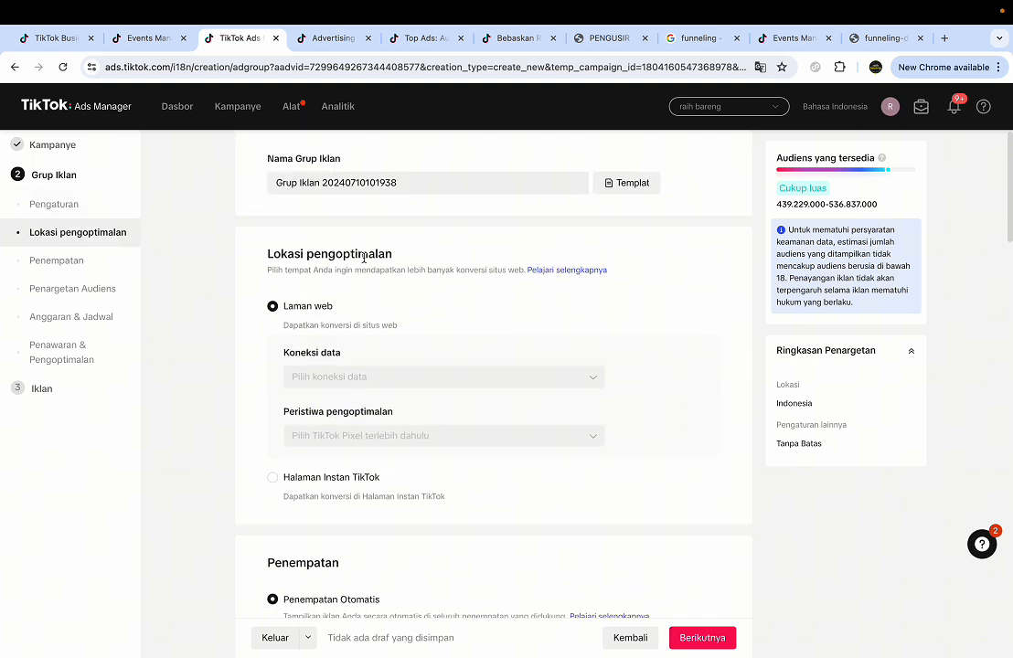
left_click(357, 383)
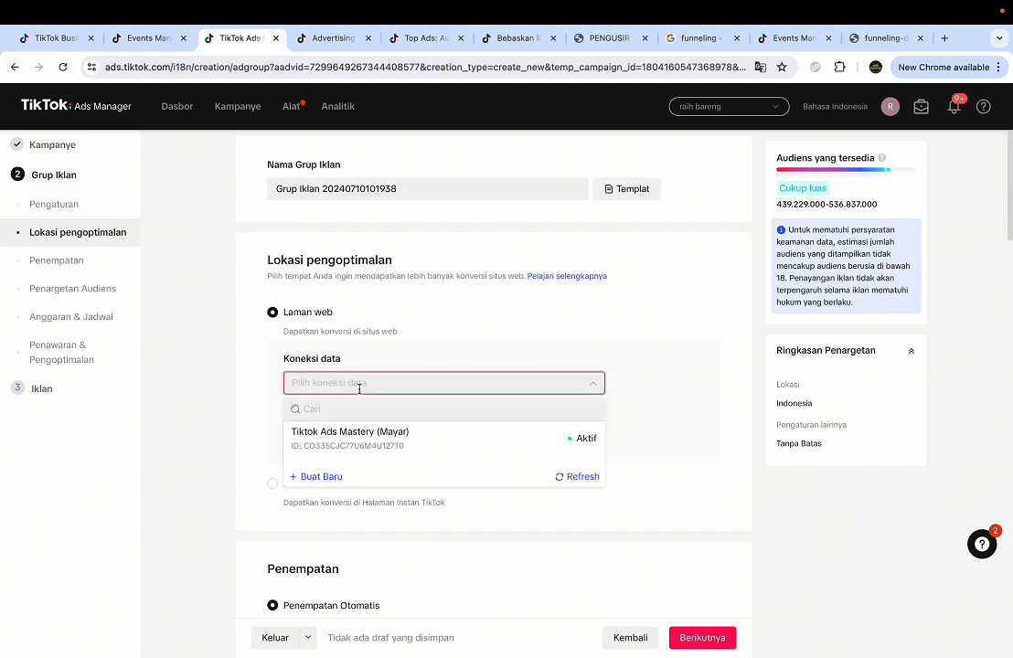
left_click(371, 448)
left_click(304, 442)
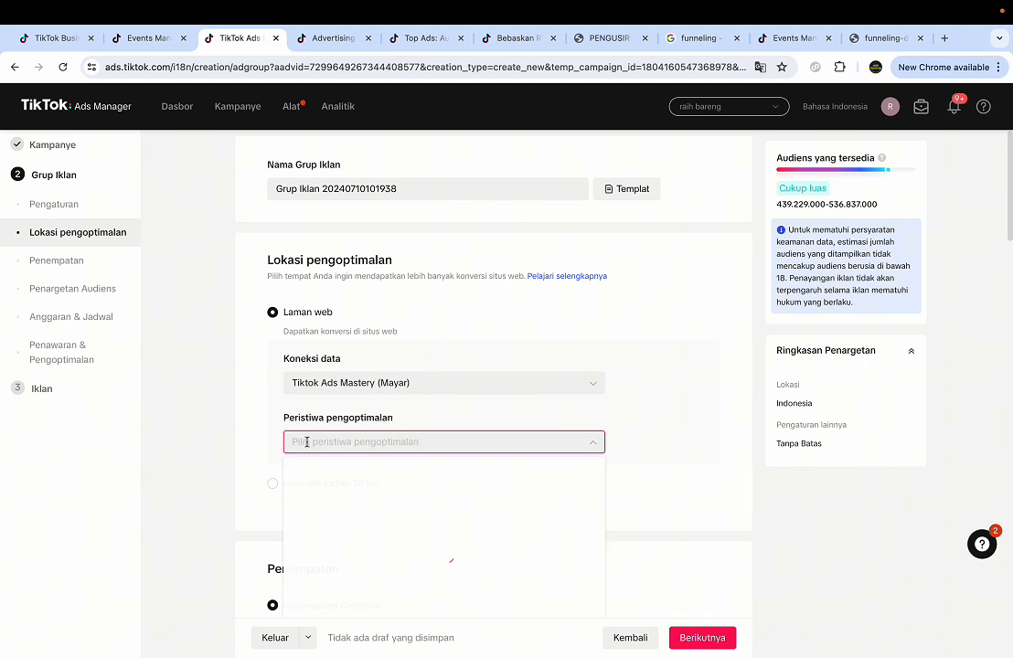
scroll(338, 473, "down", 1)
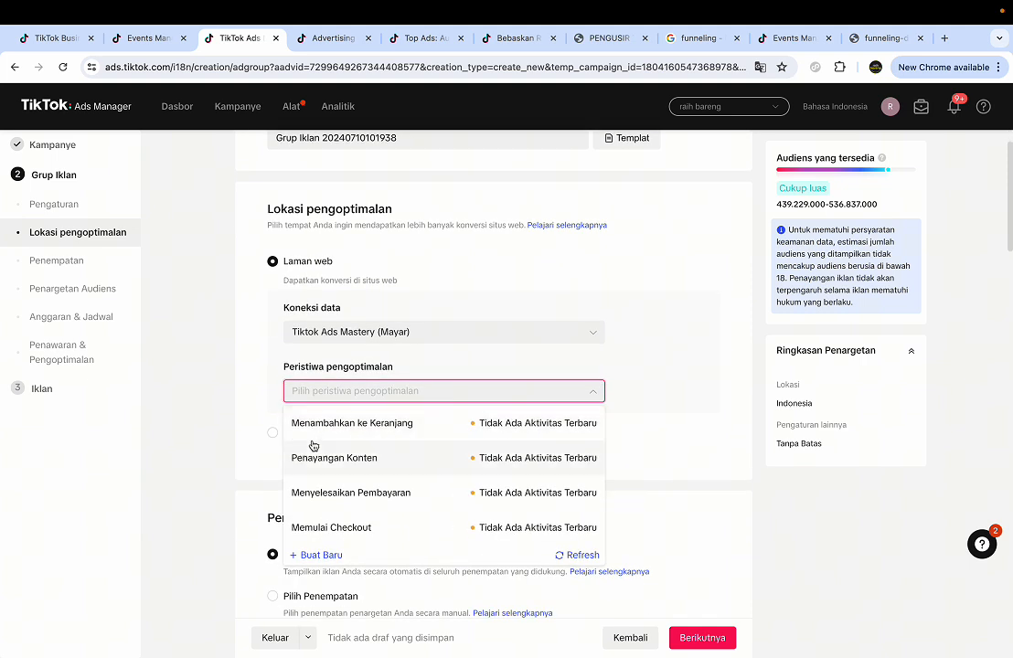
left_click(362, 501)
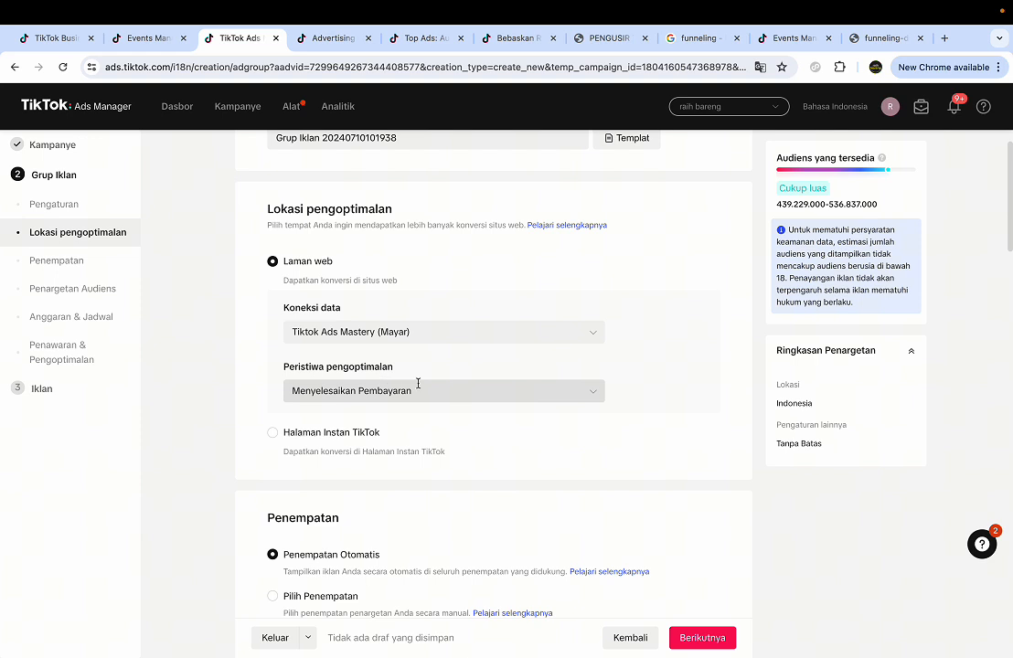
View the sales funnel diagram and the other account's campaign list, returning to the ad group setup.
left_click(866, 46)
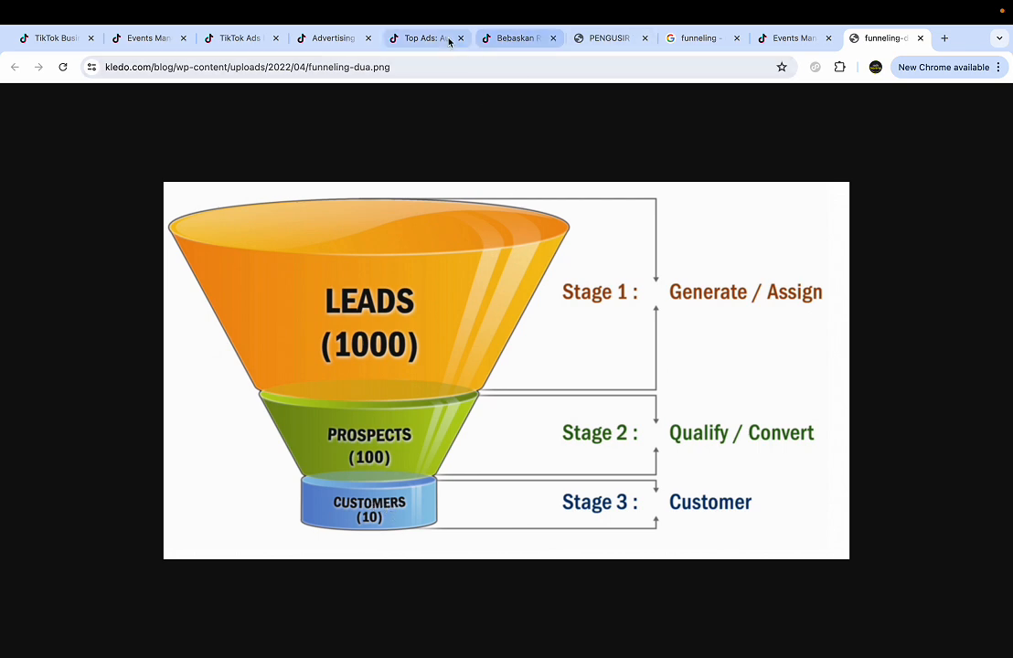
left_click(348, 40)
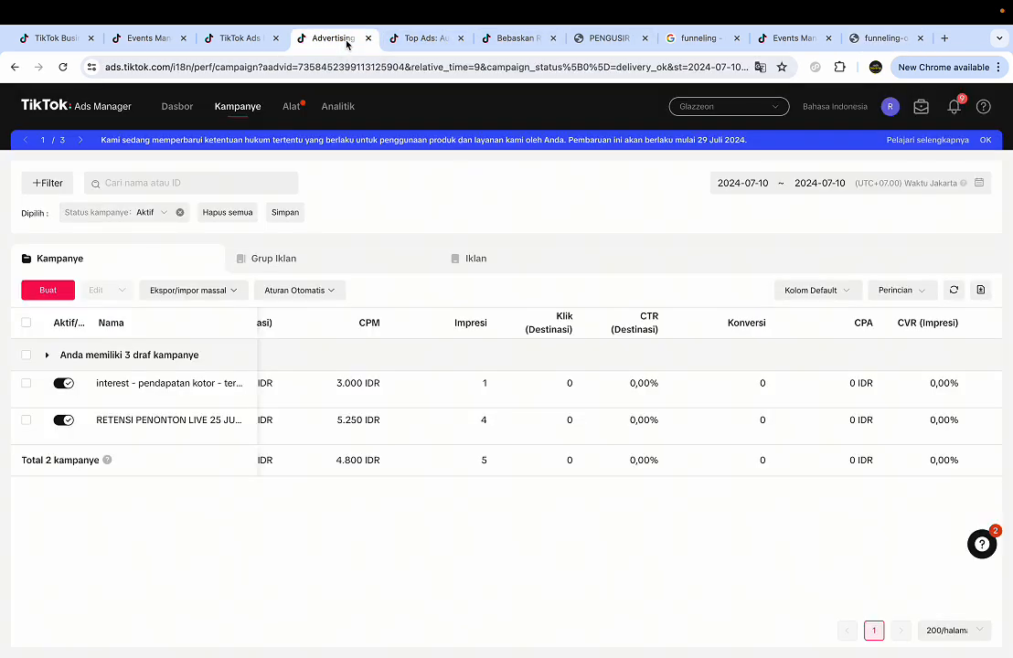
left_click(244, 41)
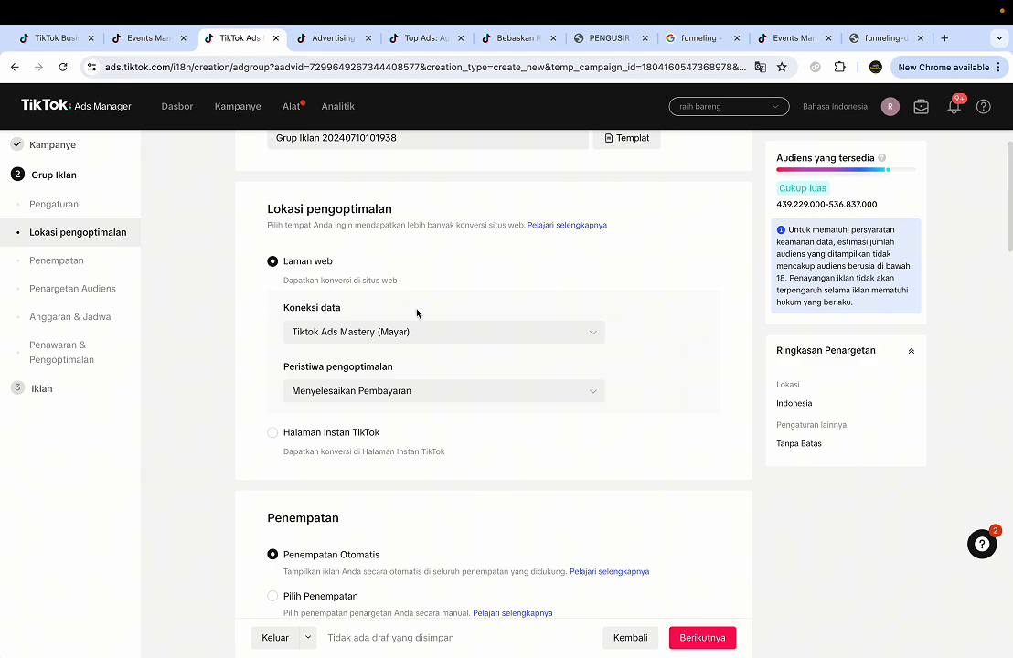
Switch the ad placement to Pilih Penempatan and exclude Paket Aplikasi Global and Pangle, keeping only TikTok.
scroll(470, 407, "down", 4)
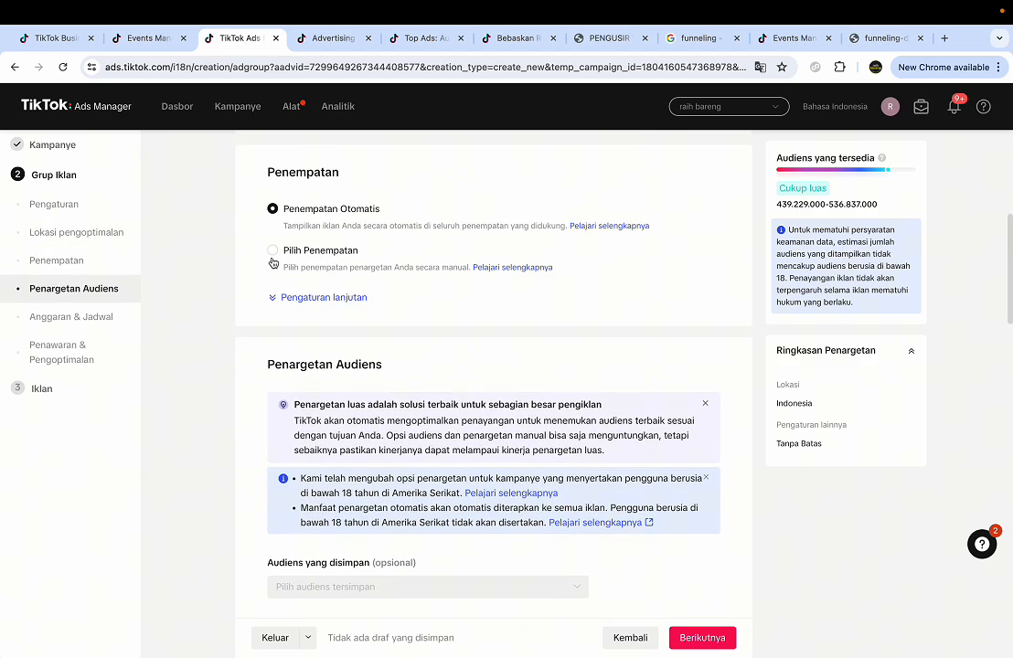
left_click(272, 250)
left_click(288, 358)
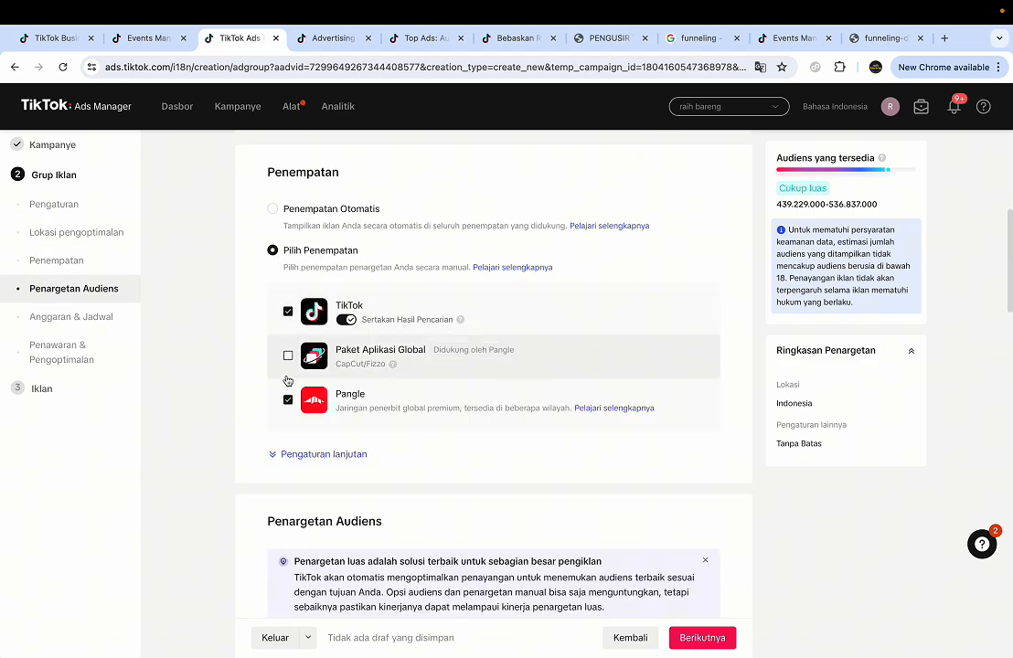
left_click(287, 399)
Target the age groups 18-24, 25-34, 35-44 and 45-54 in the audience demographics.
scroll(264, 416, "down", 1)
scroll(265, 416, "down", 5)
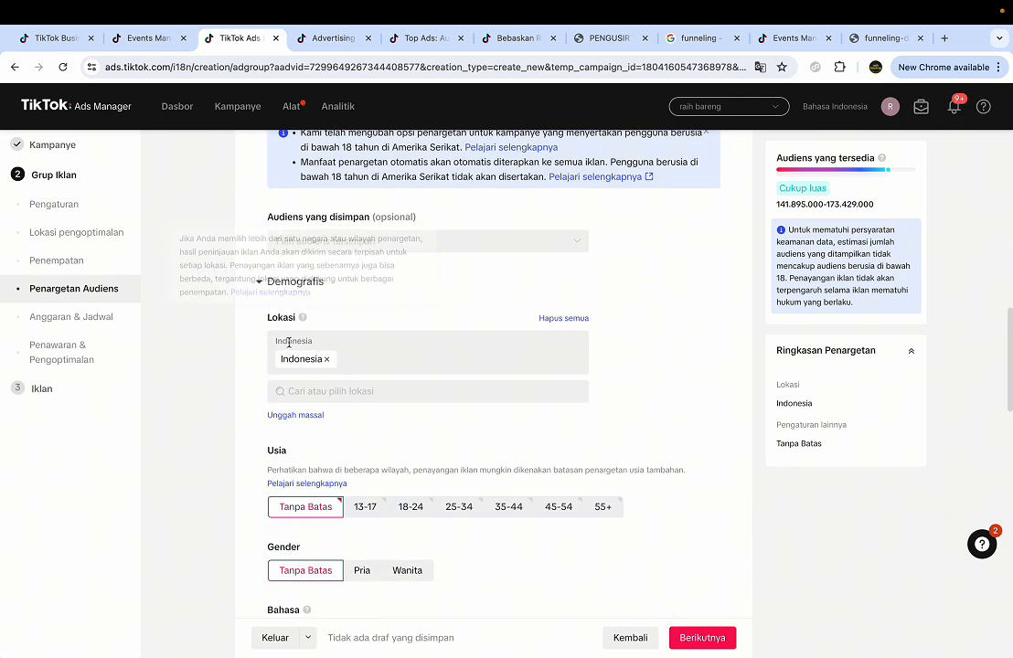
scroll(290, 339, "down", 2)
left_click(422, 373)
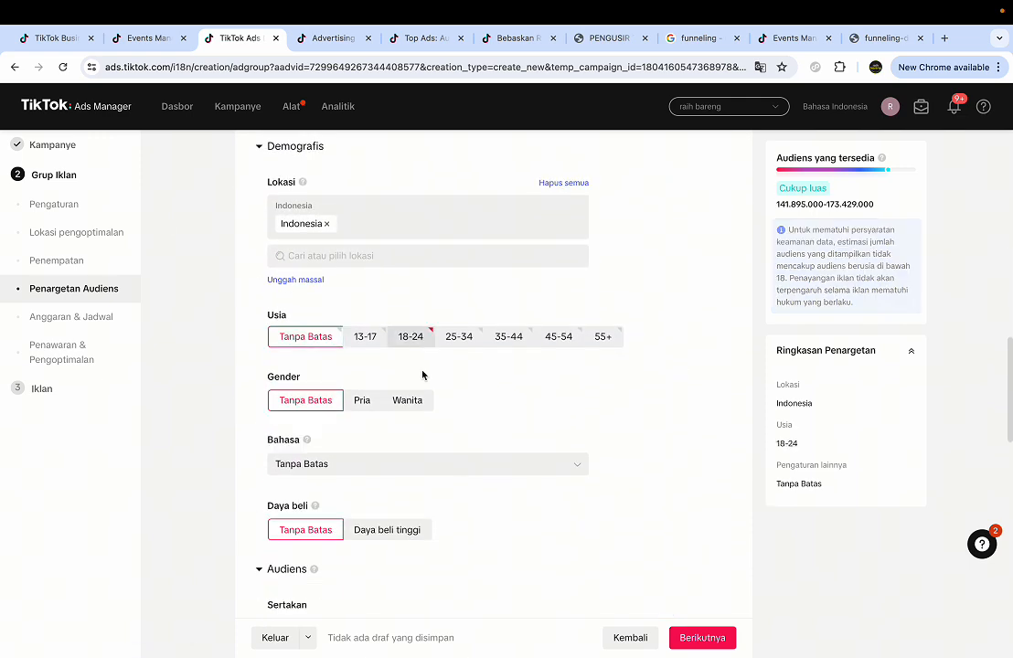
left_click(464, 339)
left_click(505, 338)
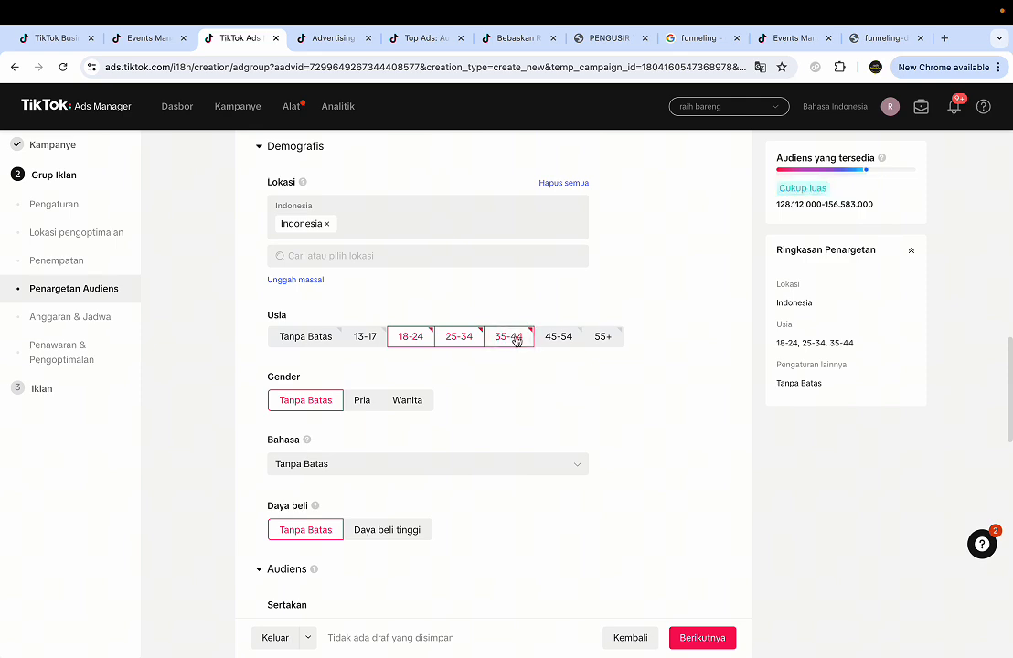
left_click(560, 338)
Add the Fashion & Kecantikan creator interaction to the ad group's interest and behavior targeting.
scroll(451, 399, "down", 1)
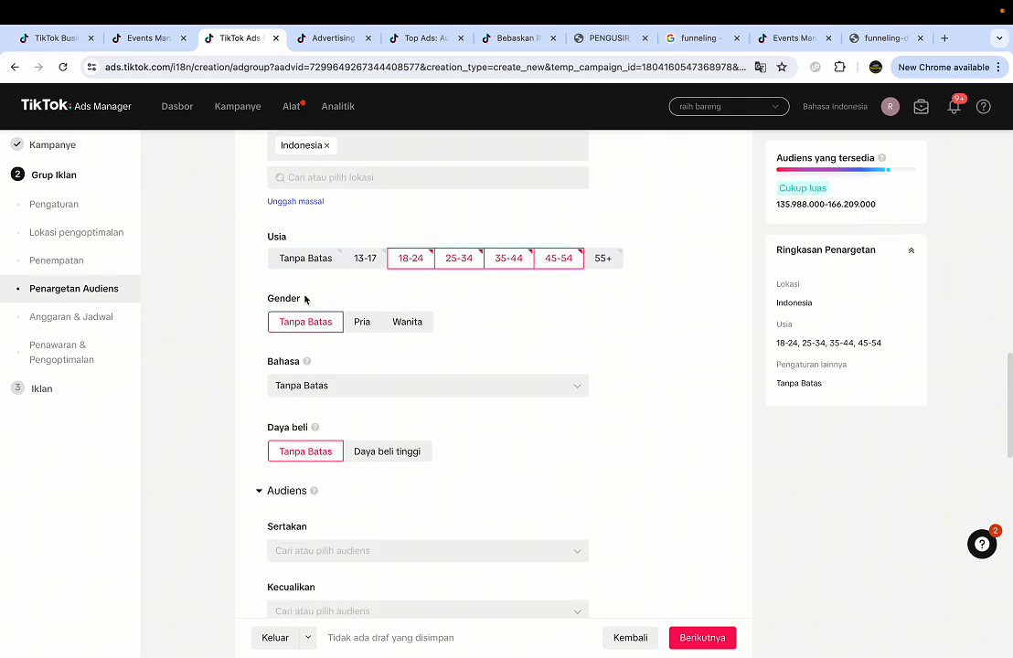
scroll(316, 283, "down", 5)
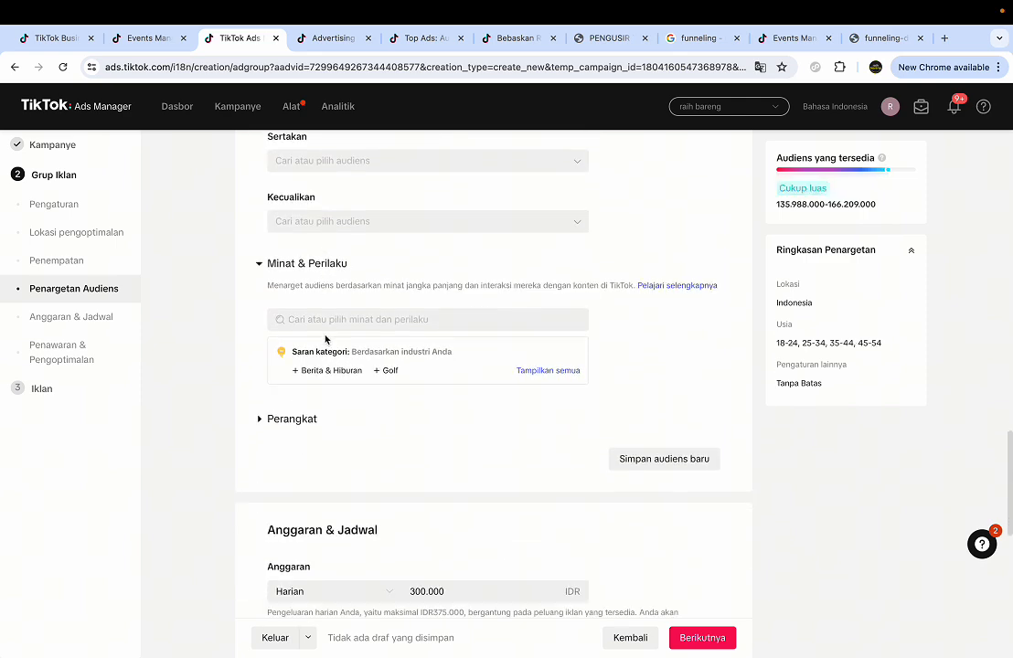
left_click(323, 325)
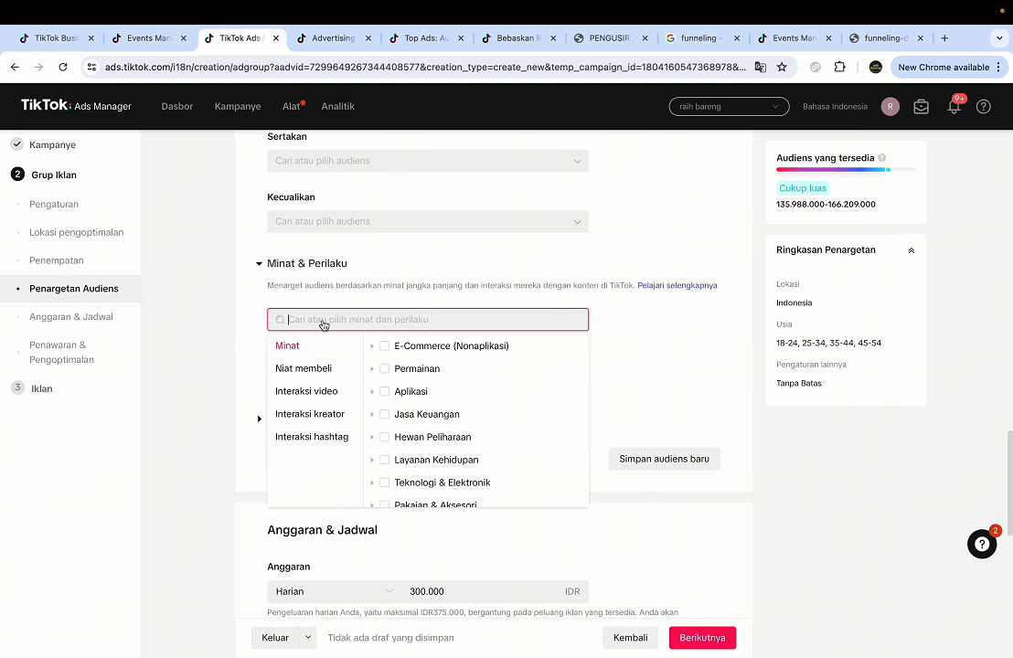
type("fashi")
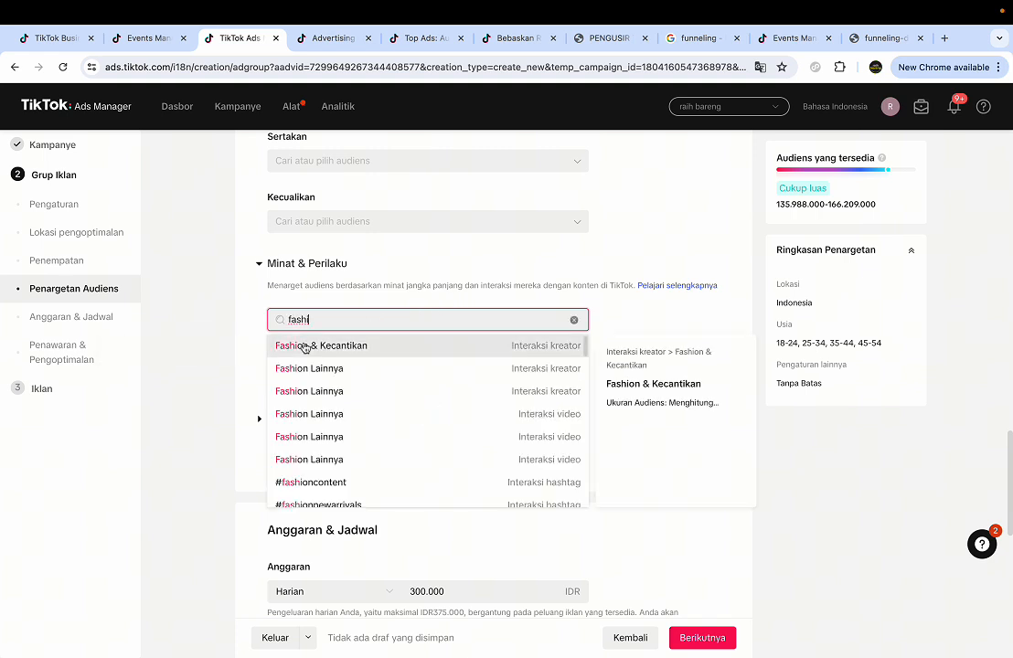
left_click(305, 344)
left_click(234, 340)
Set the ad group's daily budget to 200.000 IDR.
scroll(234, 341, "down", 3)
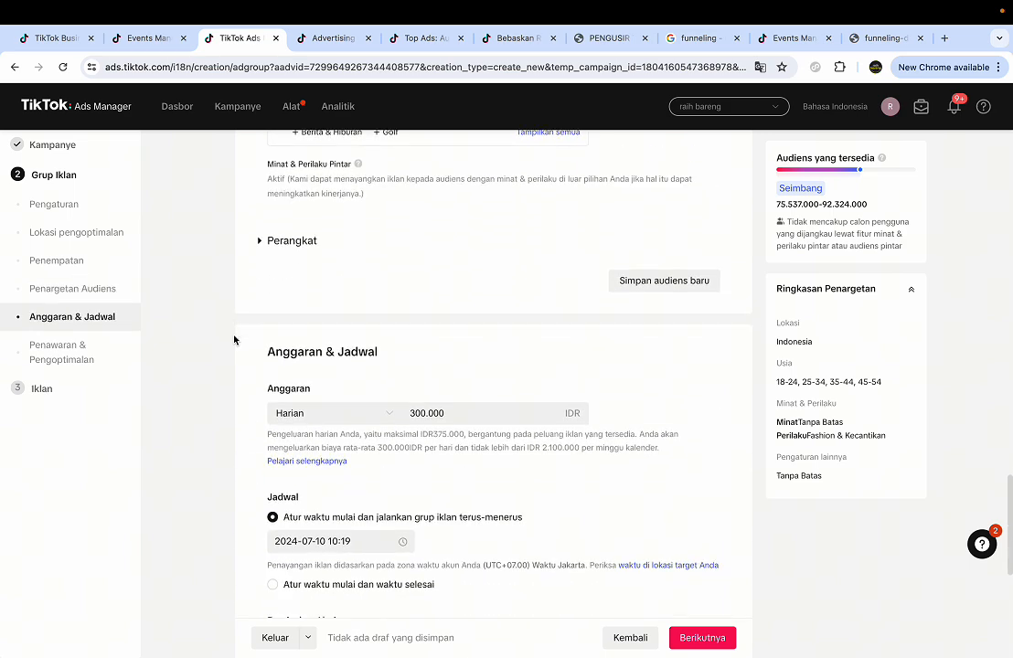
left_click(414, 395)
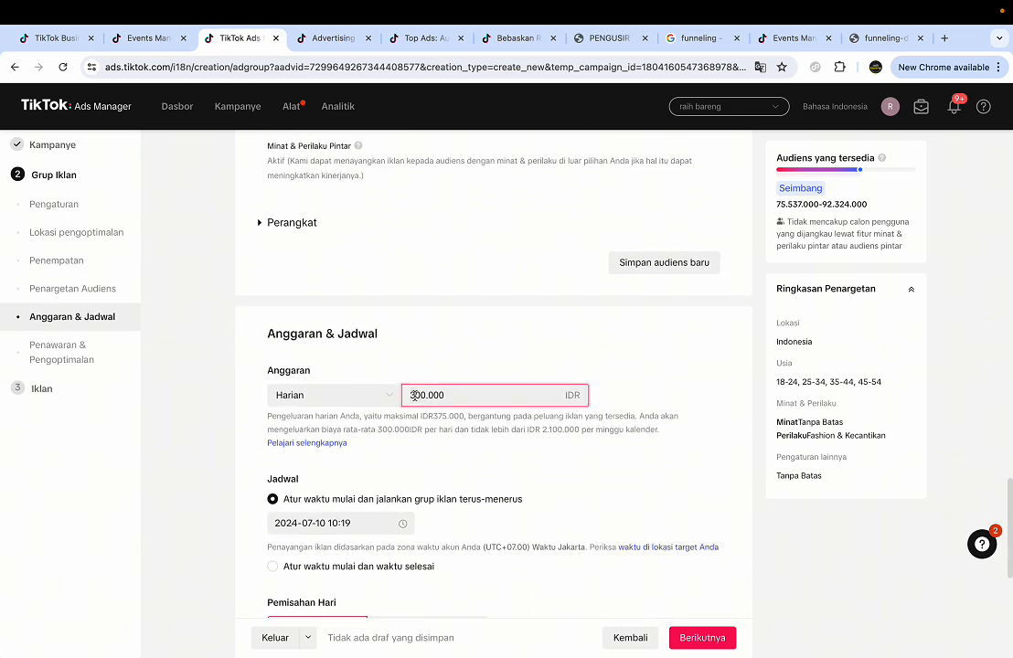
key("ctrl+a")
key("BackSpace")
type("200000")
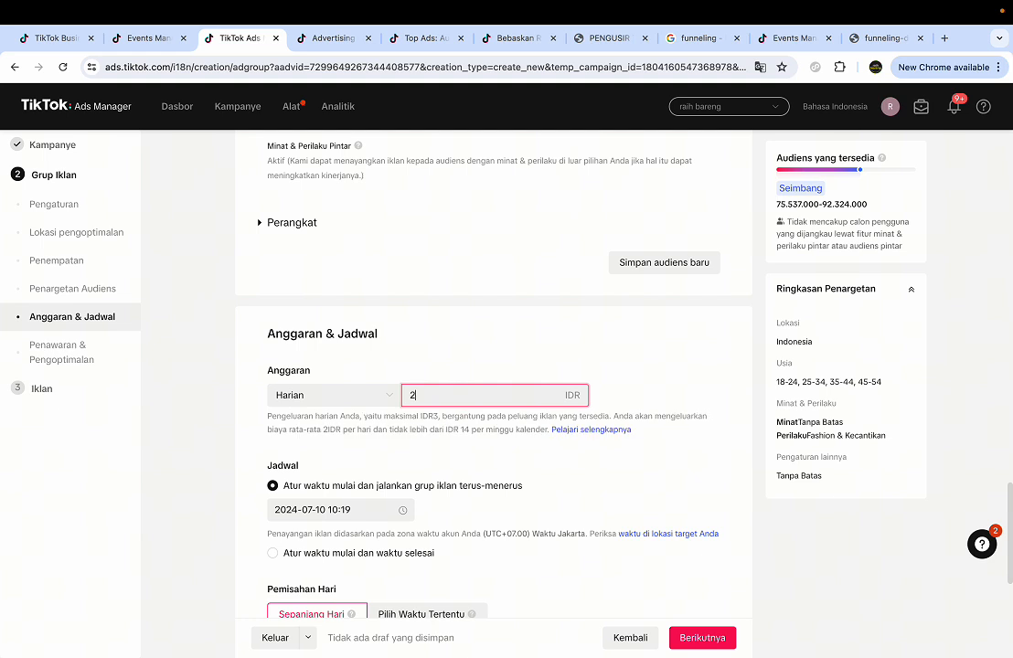
left_click(490, 350)
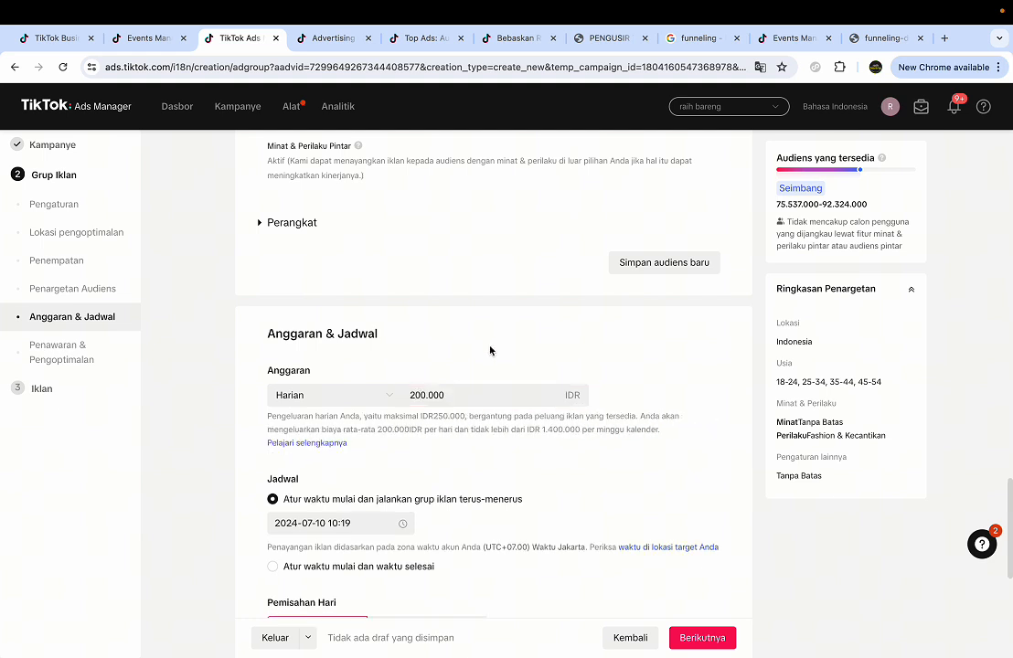
Try to lower the daily budget to 100.000 IDR.
left_click(417, 399)
key("ctrl+a")
key("BackSpace")
type("100000")
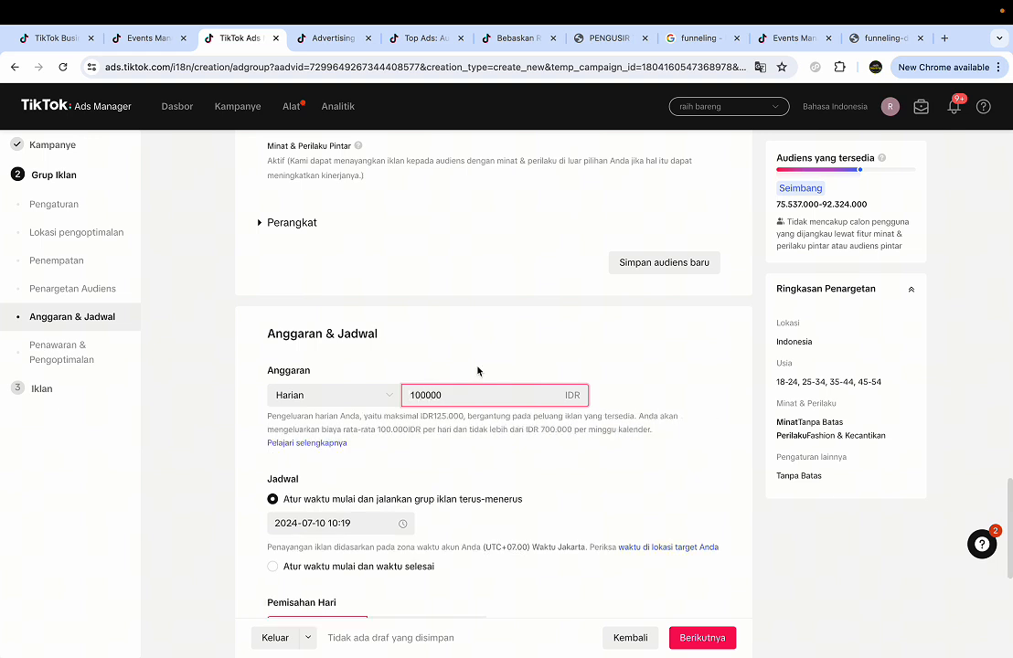
left_click(530, 344)
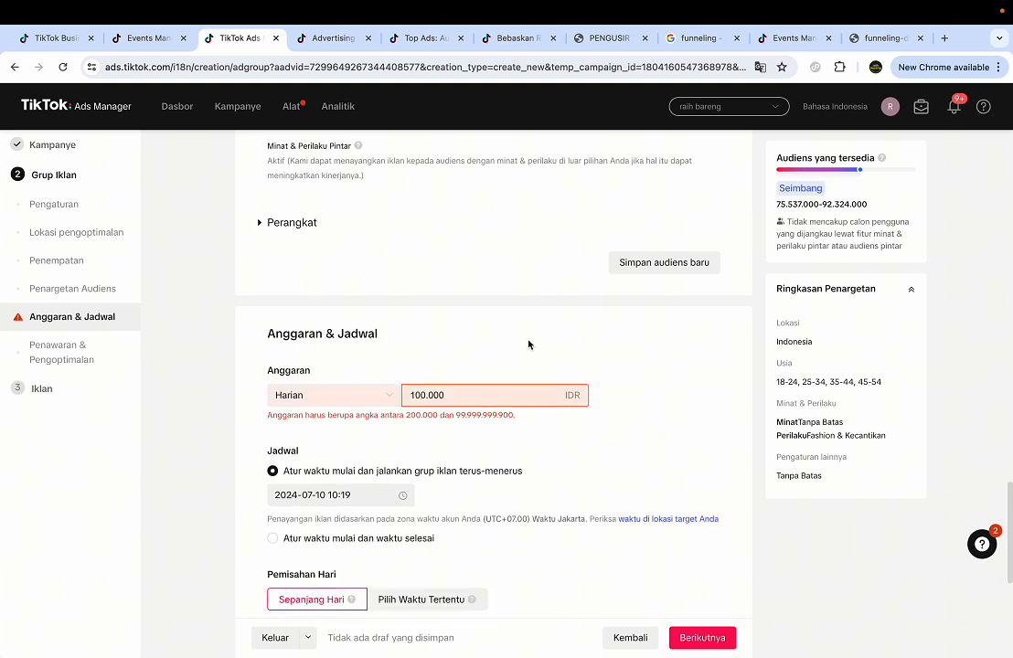
Restore the daily budget to 200.000 IDR.
left_click(417, 398)
key("ctrl+a")
key("BackSpace")
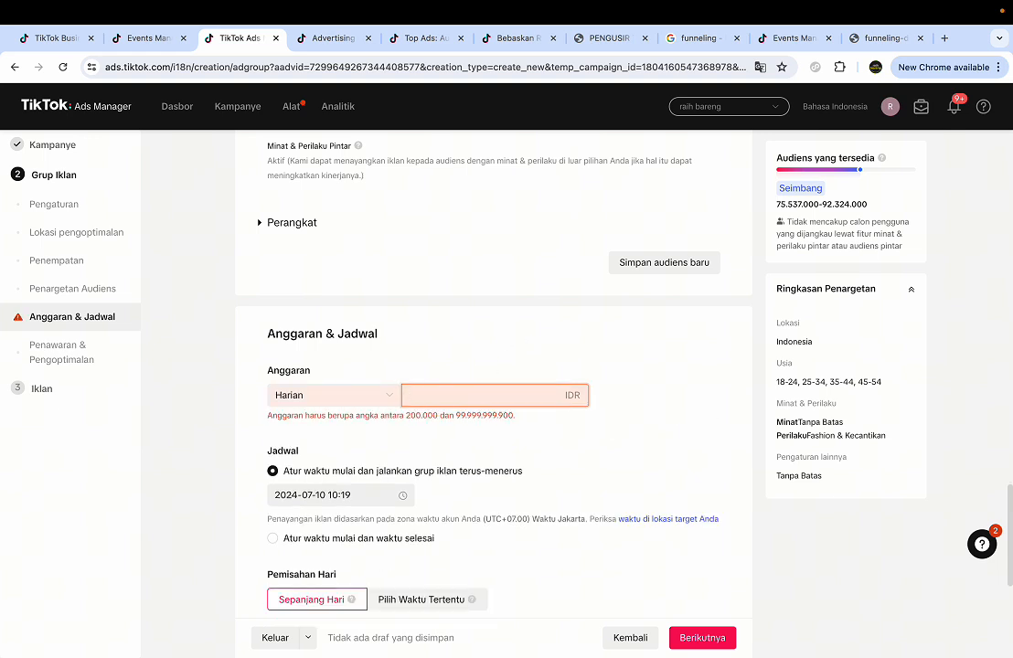
type("200000")
left_click(573, 358)
Schedule the ad group to start on 2024-07-10 at 12:00 and run continuously.
scroll(572, 359, "down", 5)
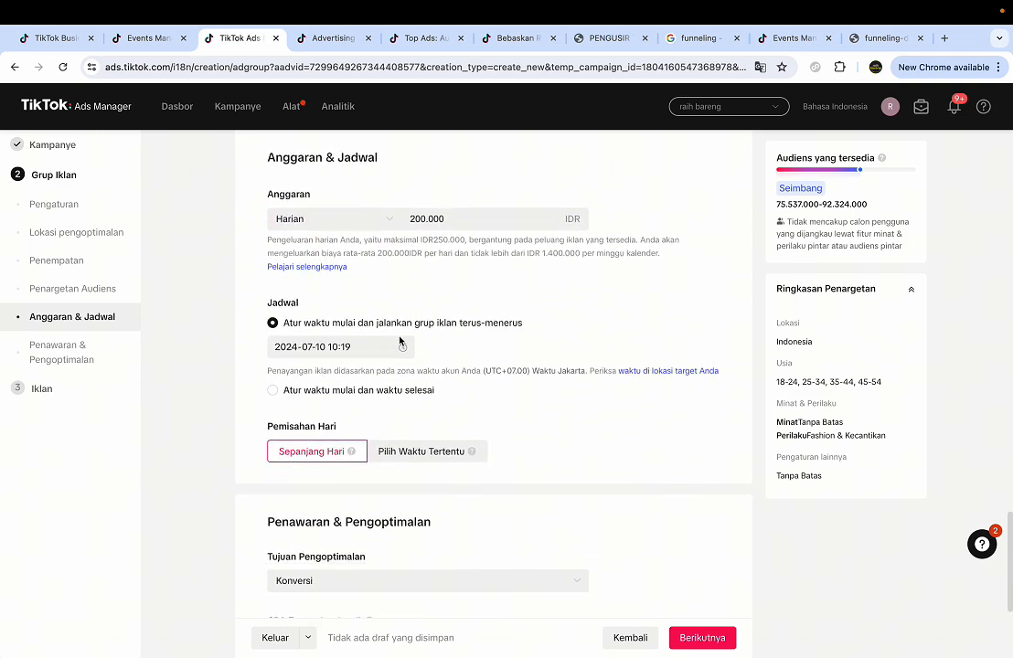
scroll(399, 340, "up", 3)
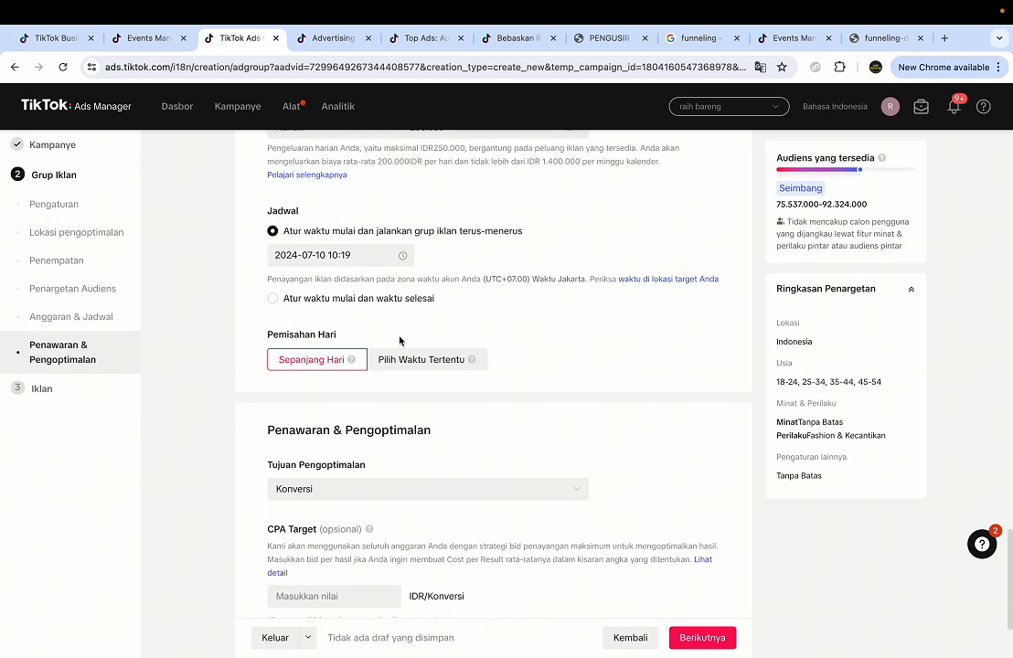
left_click(358, 260)
left_click(405, 286)
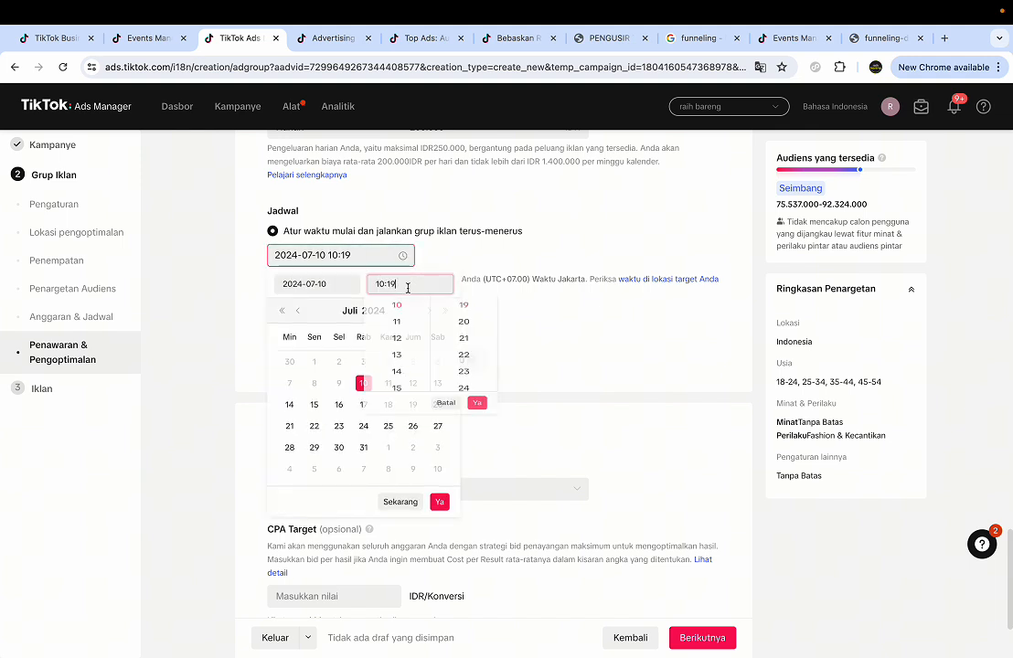
left_click(397, 351)
scroll(465, 346, "up", 5)
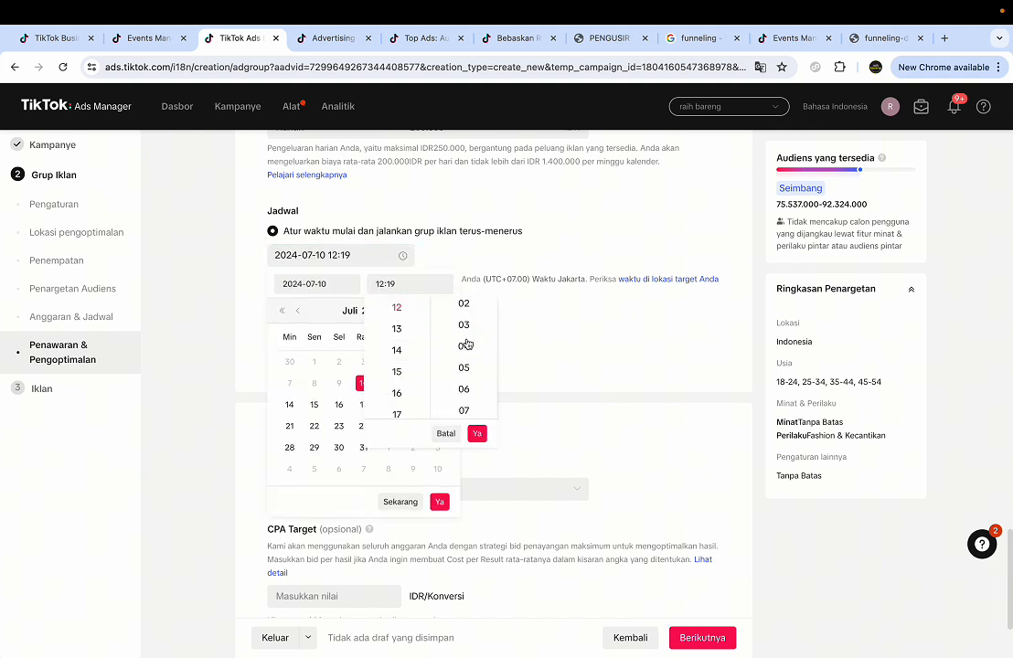
left_click(475, 309)
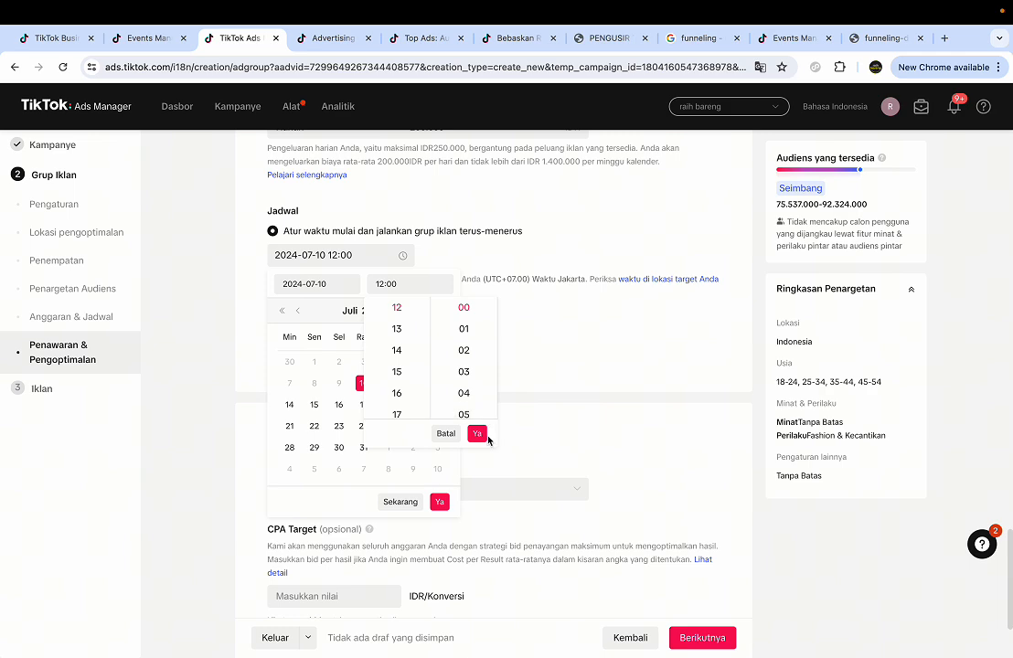
left_click(474, 435)
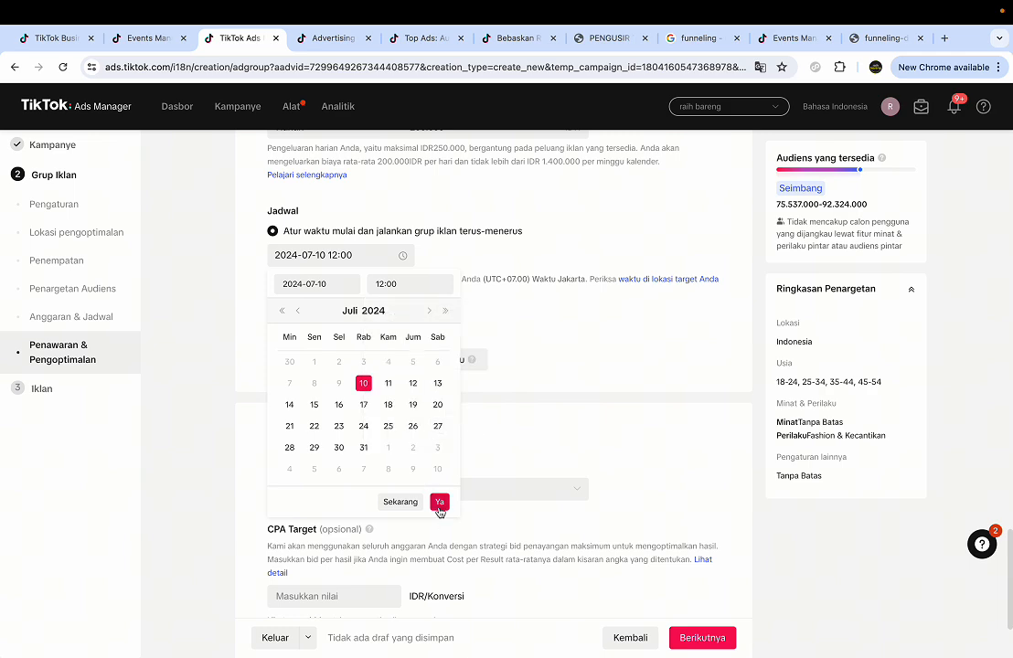
left_click(440, 502)
Check the available optimization goals in the bidding section, leaving Konversi selected.
scroll(357, 478, "down", 1)
left_click(353, 421)
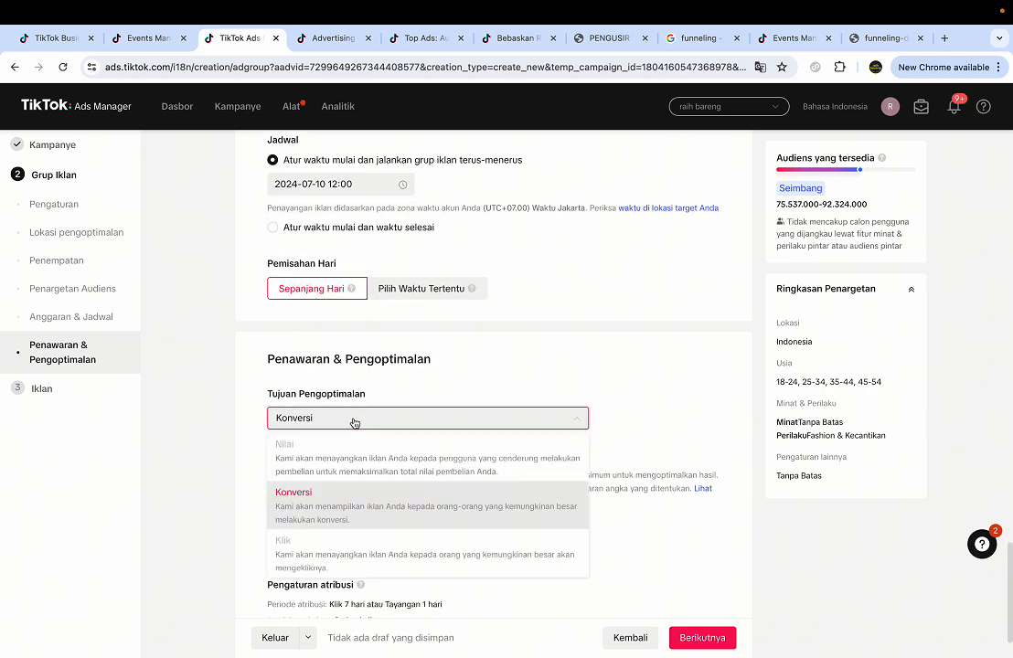
left_click(585, 366)
Set the CPA target to 10.000 IDR per conversion and continue to the ad setup.
scroll(407, 378, "down", 1)
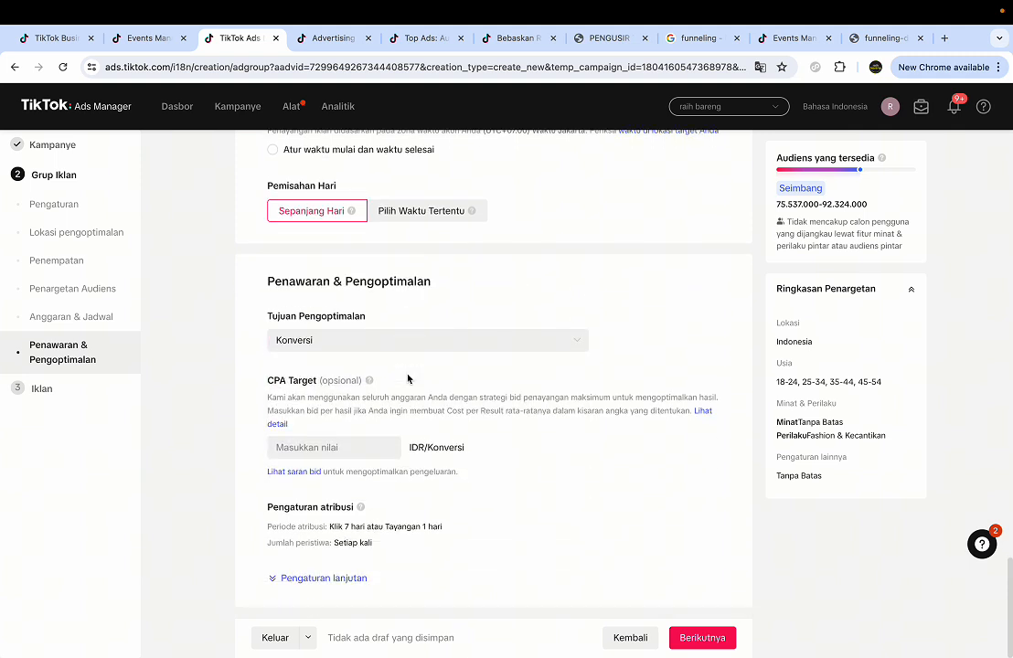
left_click(325, 444)
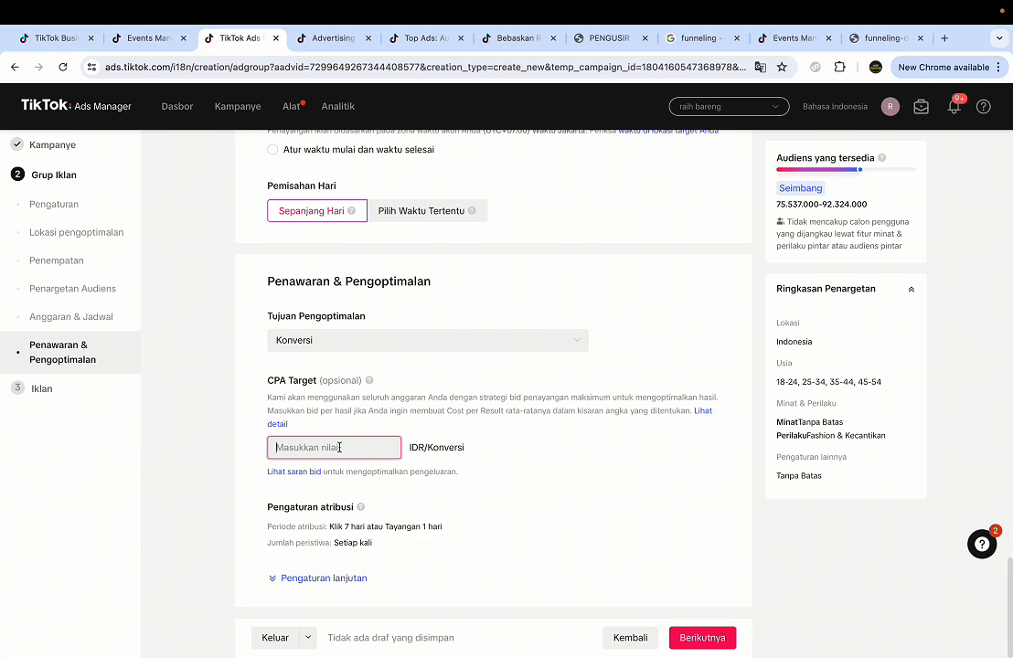
type("10000")
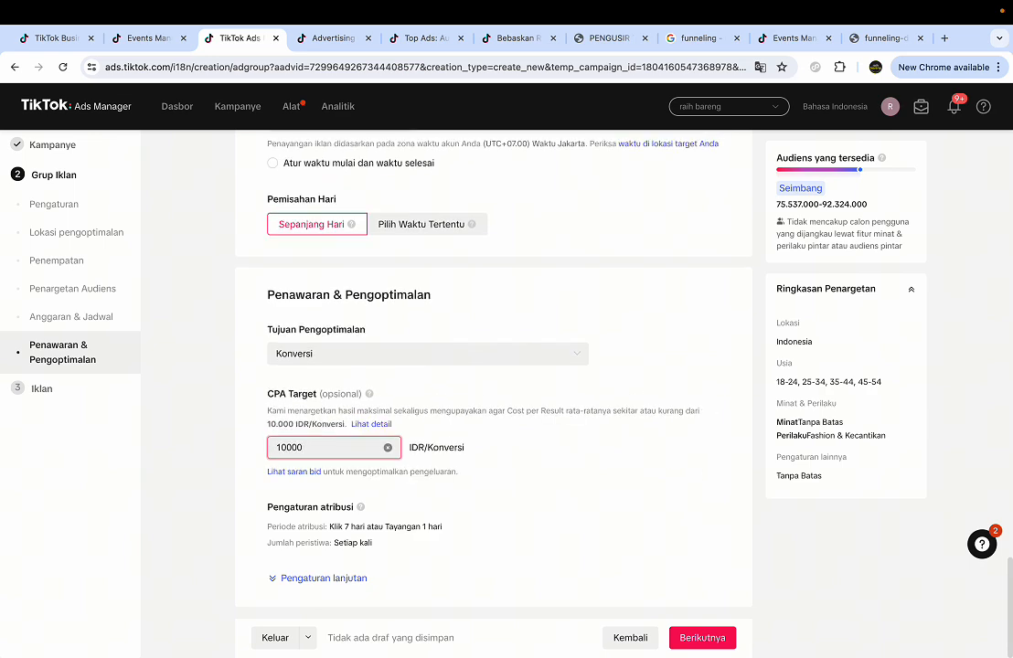
left_click(530, 504)
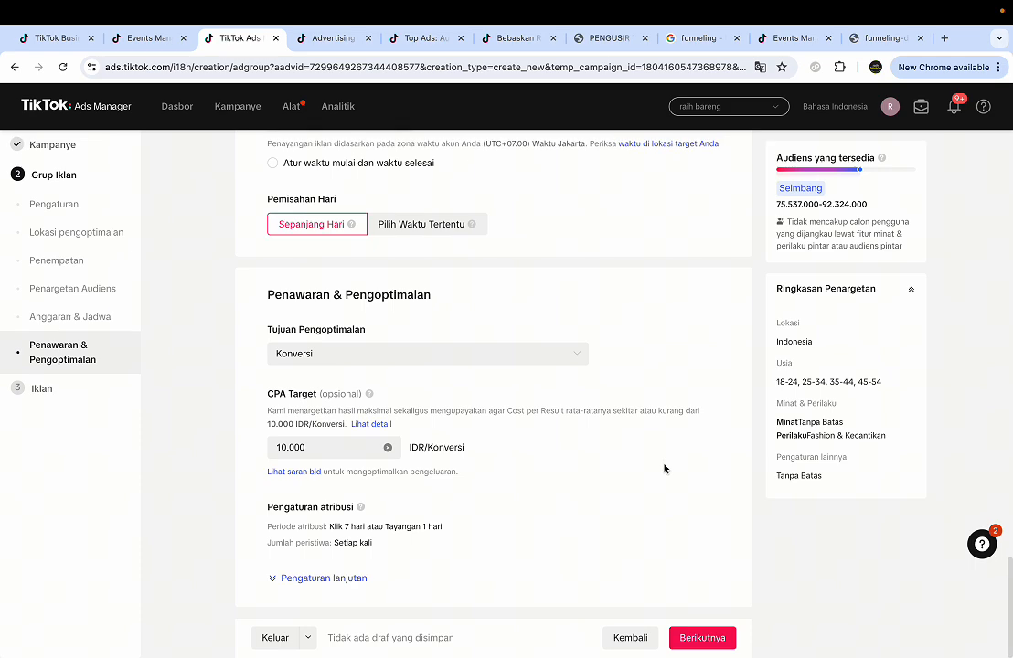
left_click(706, 641)
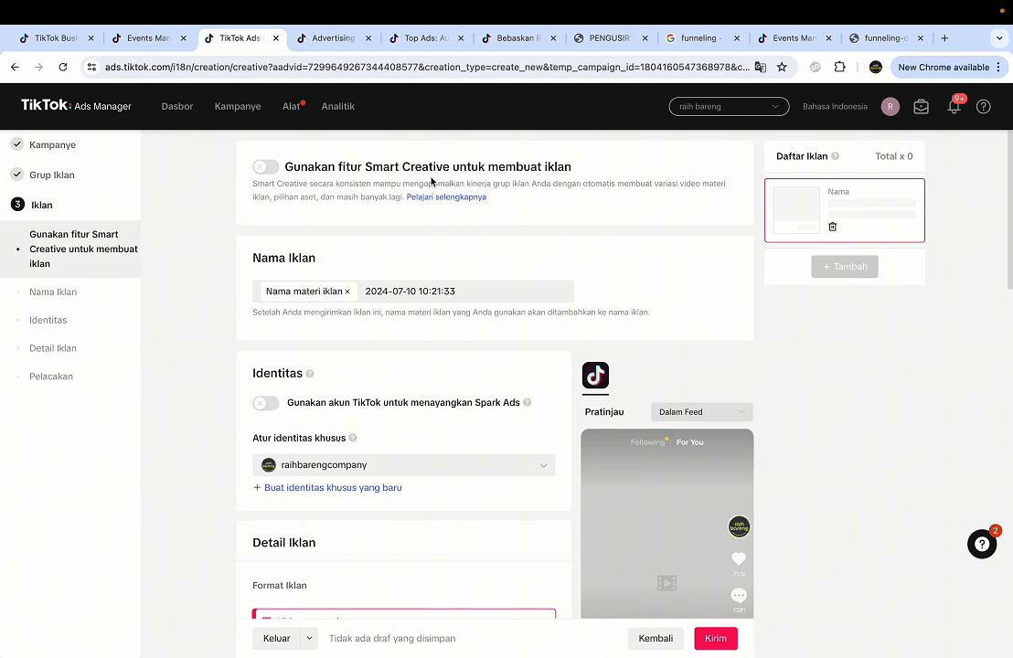
Turn Smart Creative on and back off, and look over the ad's name and identity settings.
left_click(267, 167)
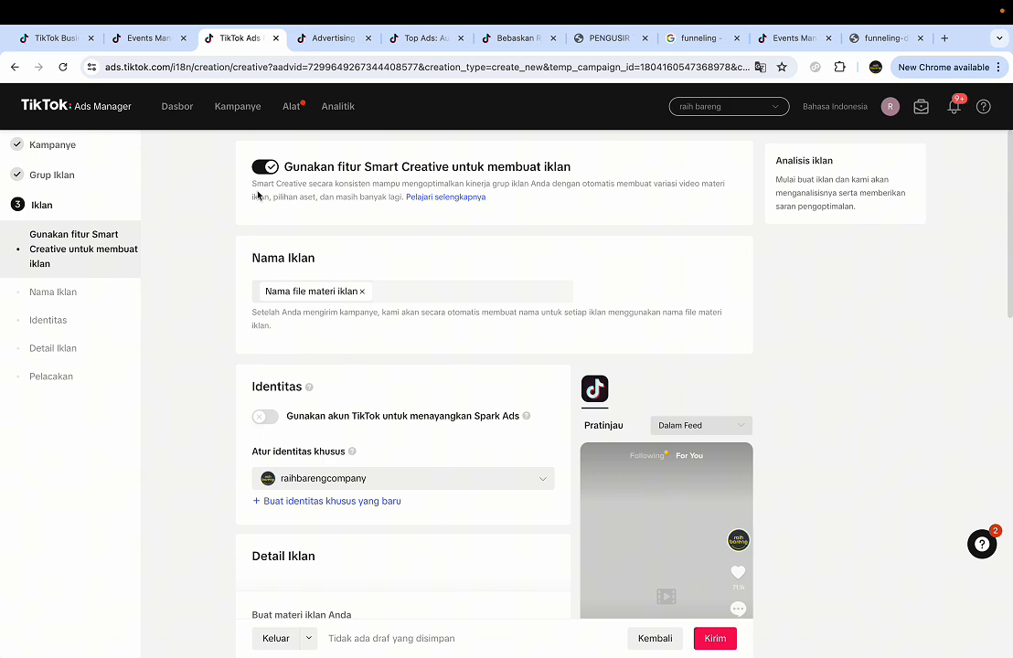
left_click(265, 167)
scroll(282, 350, "down", 1)
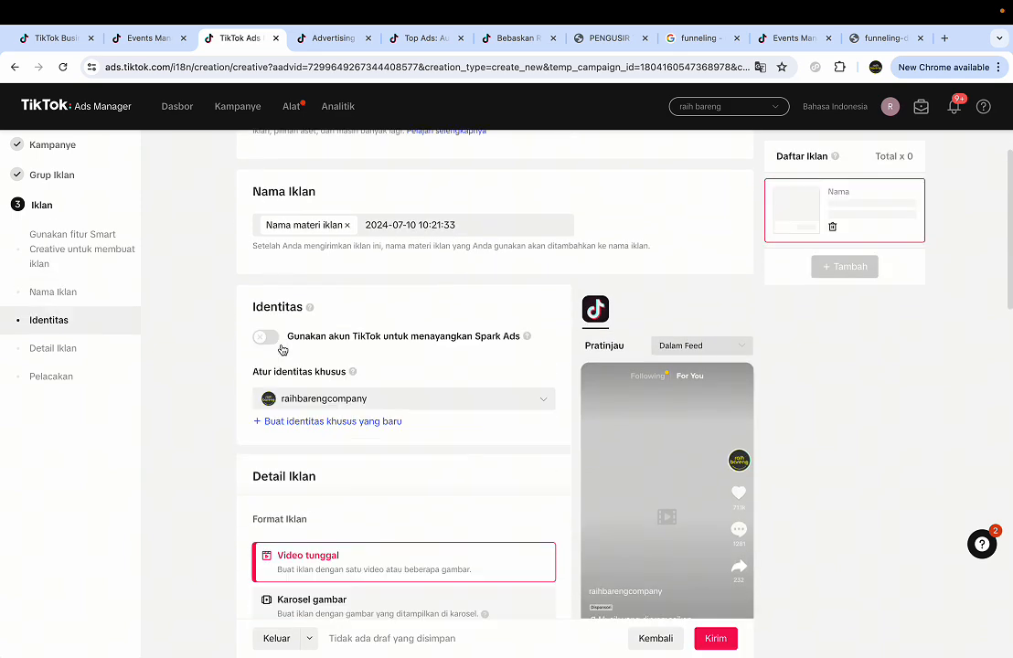
scroll(370, 416, "down", 1)
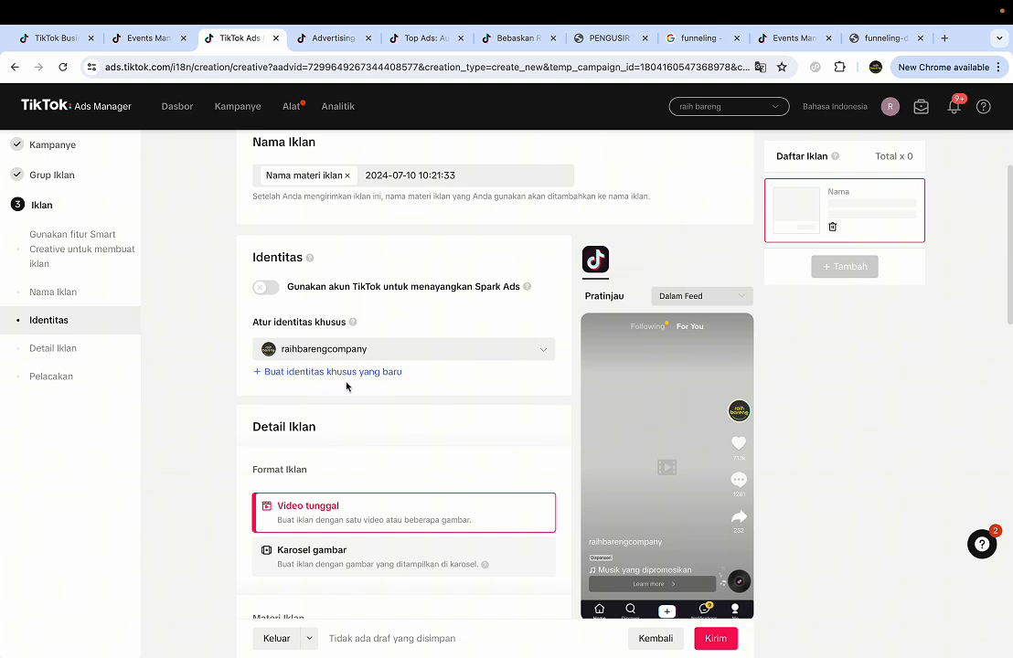
Preview the Karosel gambar ad format and return to Video tunggal.
scroll(369, 431, "down", 3)
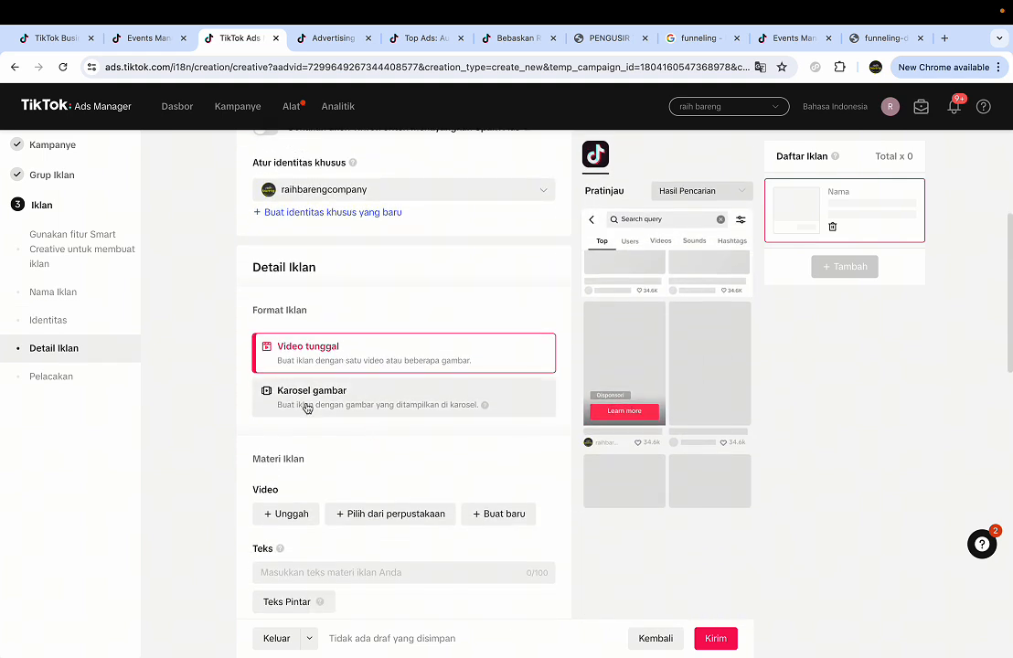
left_click(307, 408)
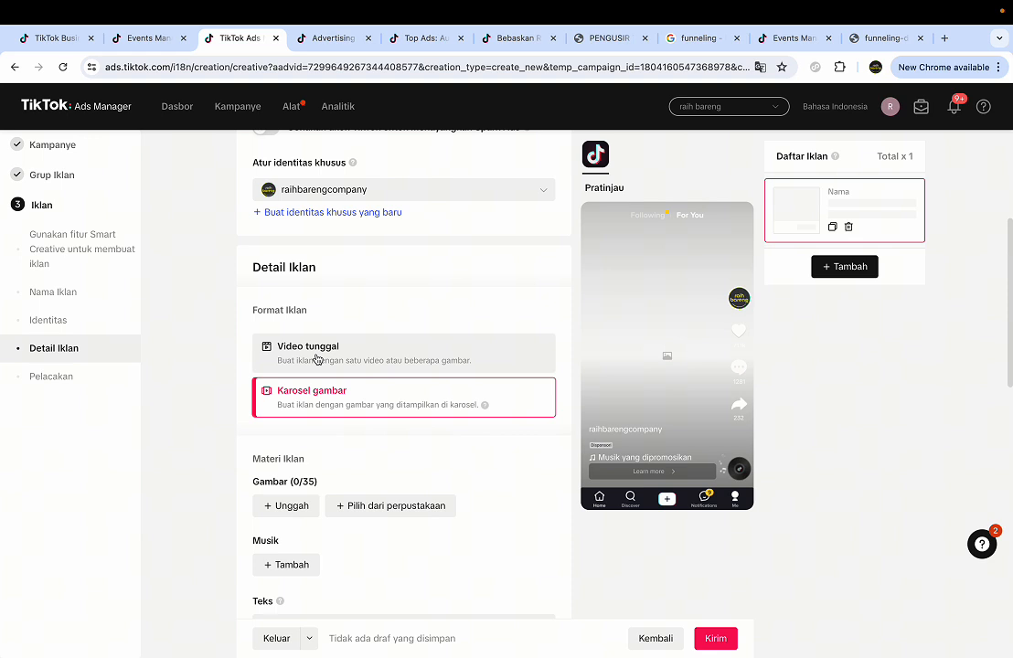
left_click(316, 359)
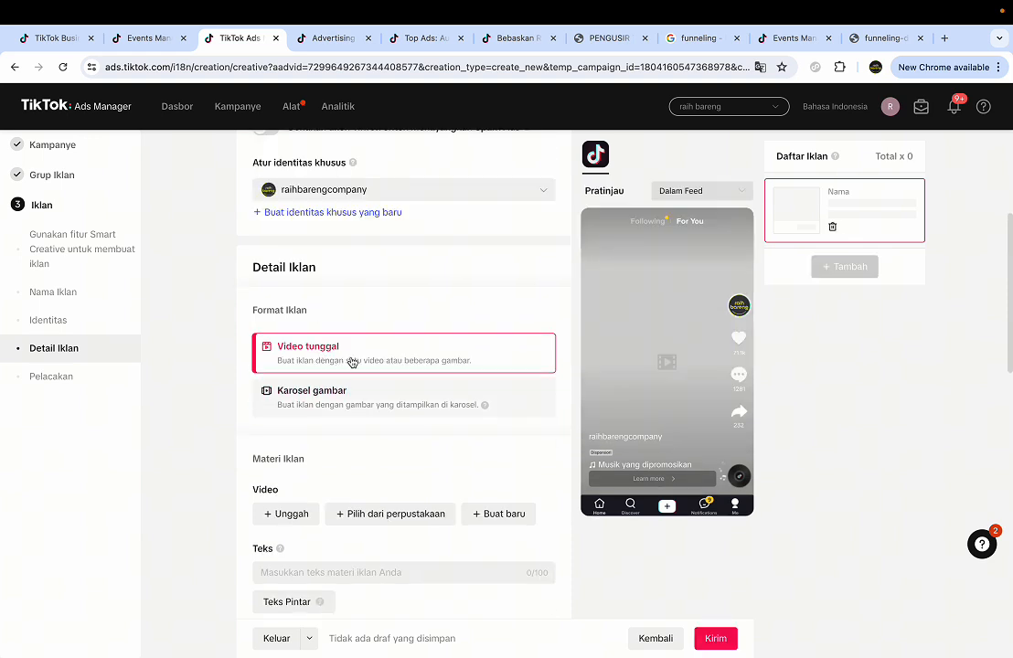
Examine the ad's creative fields and the list of call-to-action options, closing the list without changes.
scroll(360, 360, "down", 3)
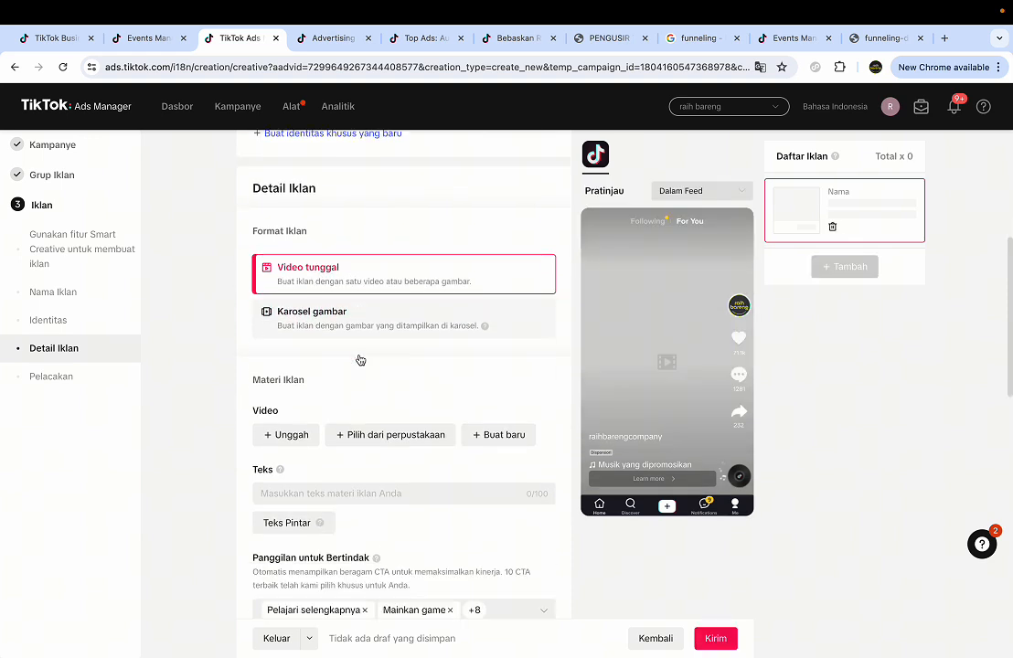
scroll(359, 358, "down", 1)
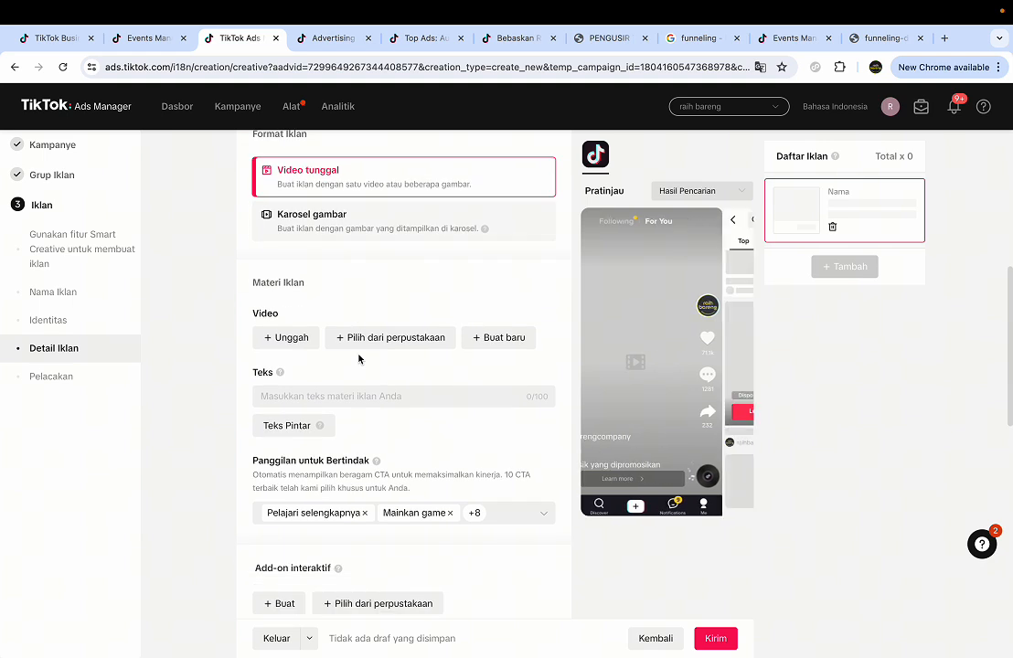
left_click(525, 520)
scroll(337, 404, "down", 2)
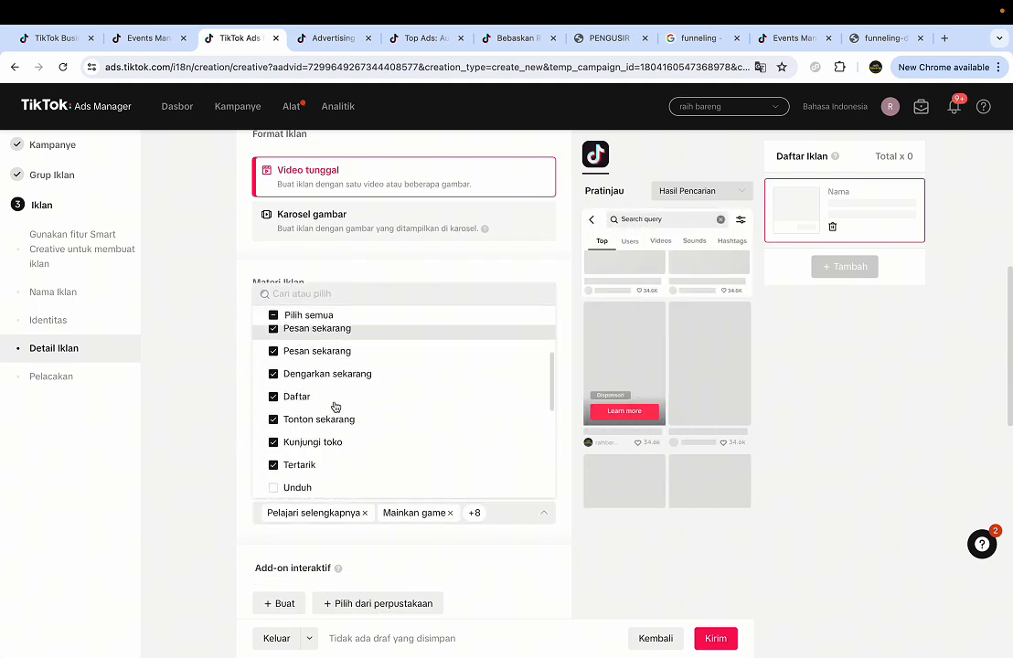
scroll(335, 406, "up", 1)
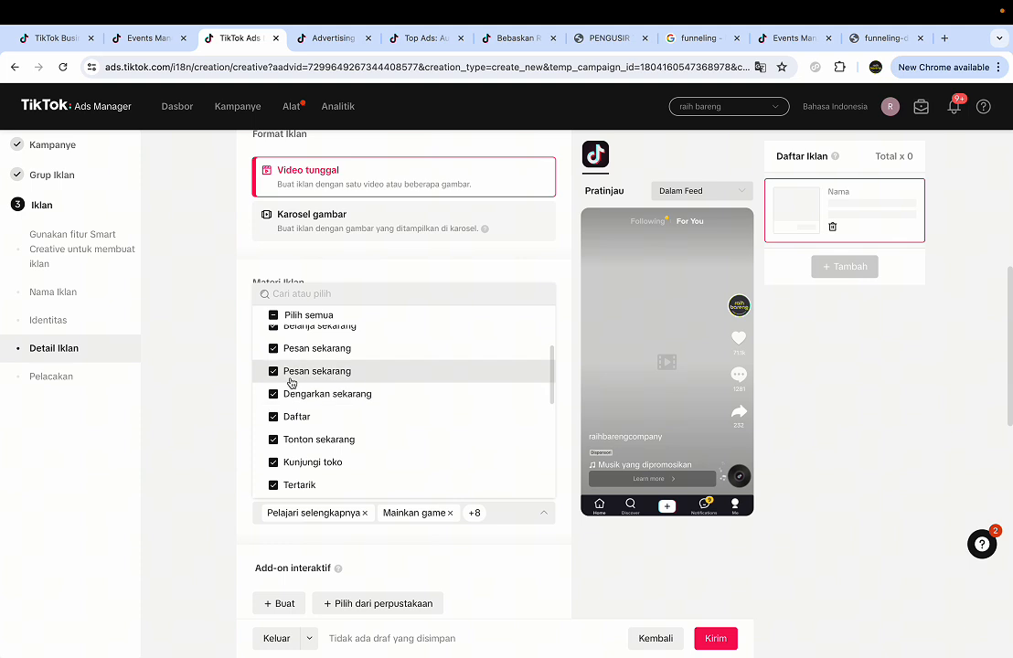
scroll(290, 383, "up", 2)
scroll(291, 382, "down", 1)
scroll(291, 382, "down", 3)
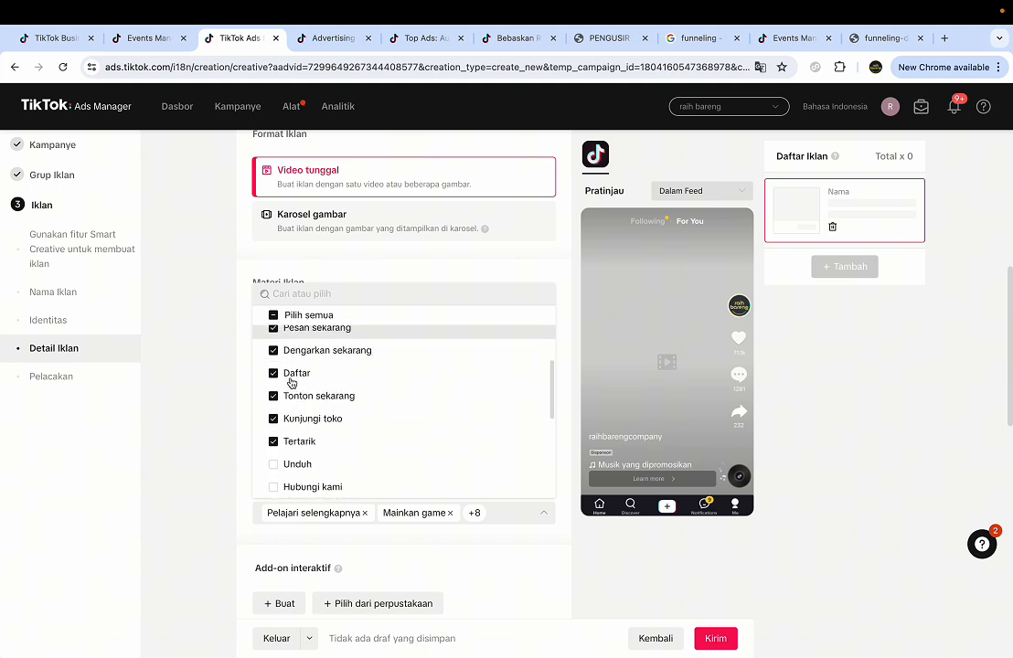
left_click(197, 391)
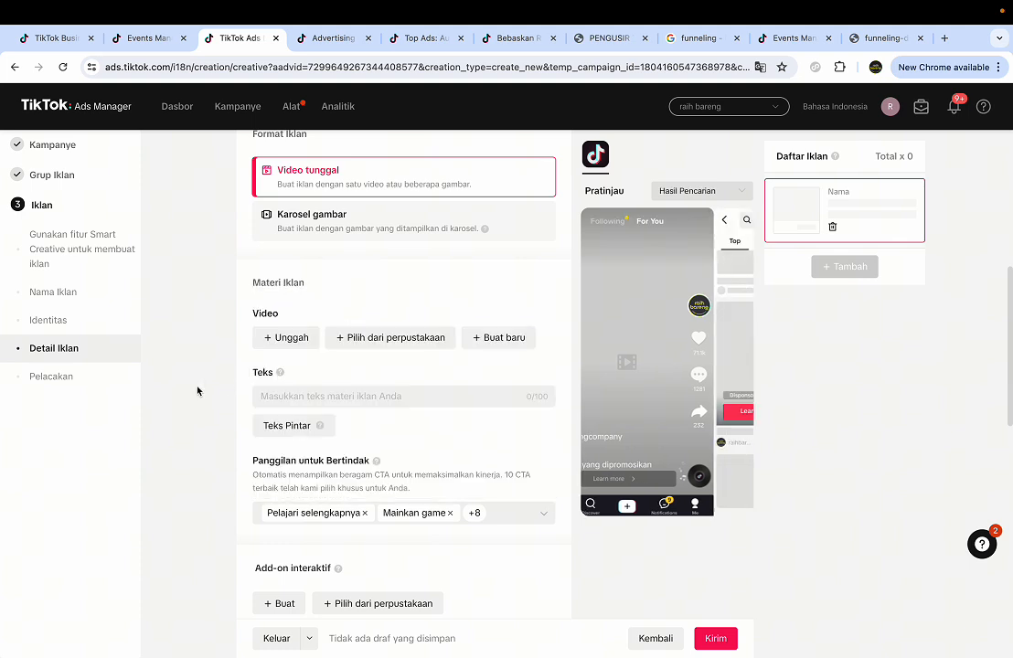
Look over the card and sticker options for creating an interactive add-on and close them without adding one.
mouse_move(317, 425)
scroll(302, 434, "down", 1)
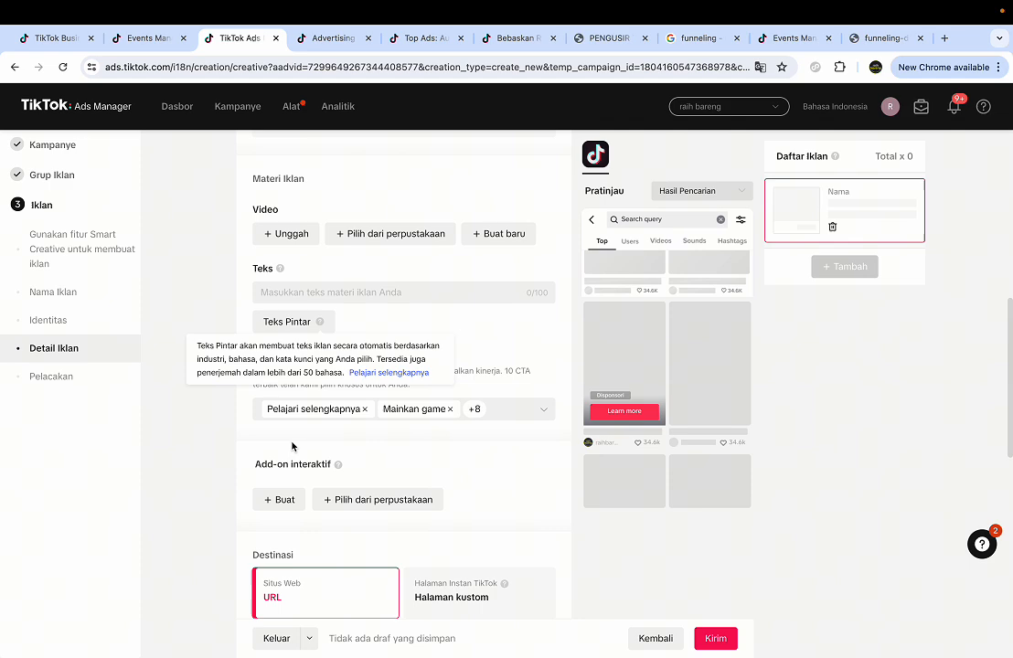
left_click(278, 500)
mouse_move(598, 317)
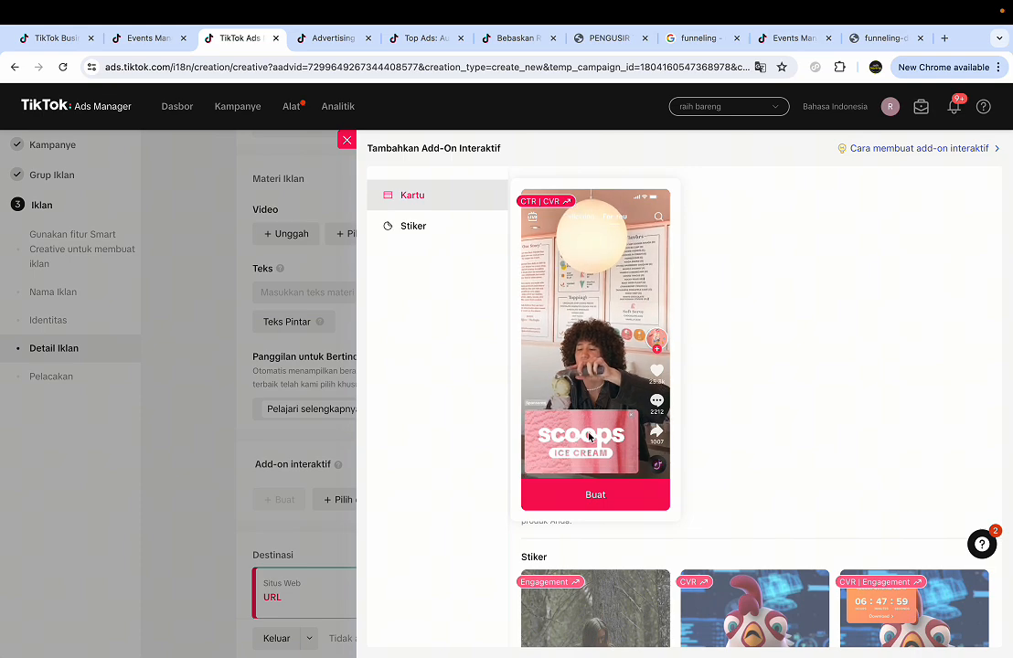
left_click(346, 144)
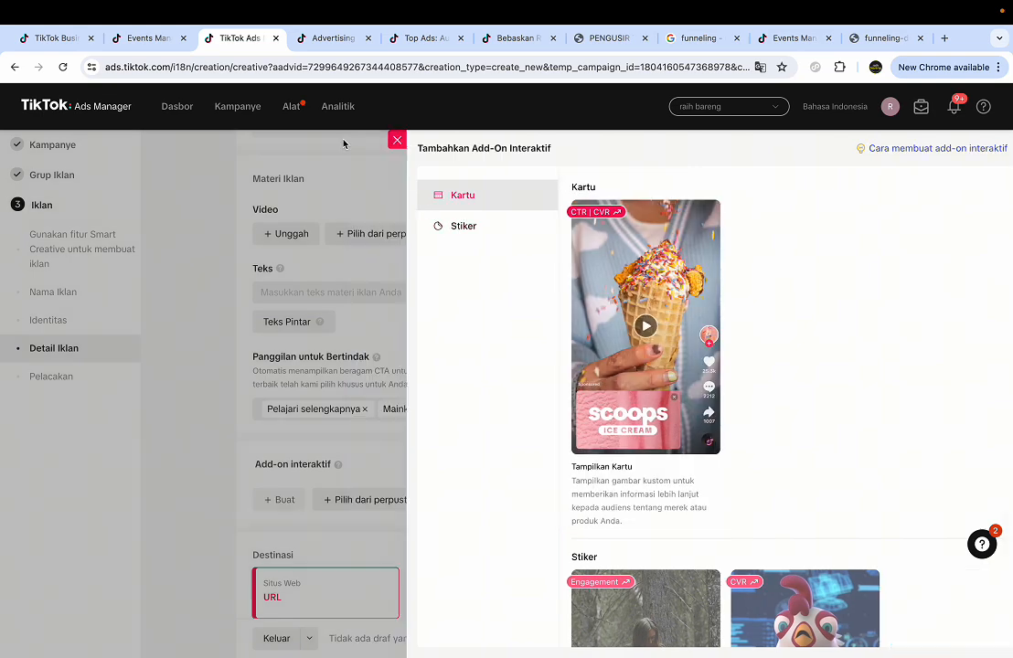
View the video upload area and the video library for the ad, closing both without choosing a video.
scroll(344, 258, "down", 2)
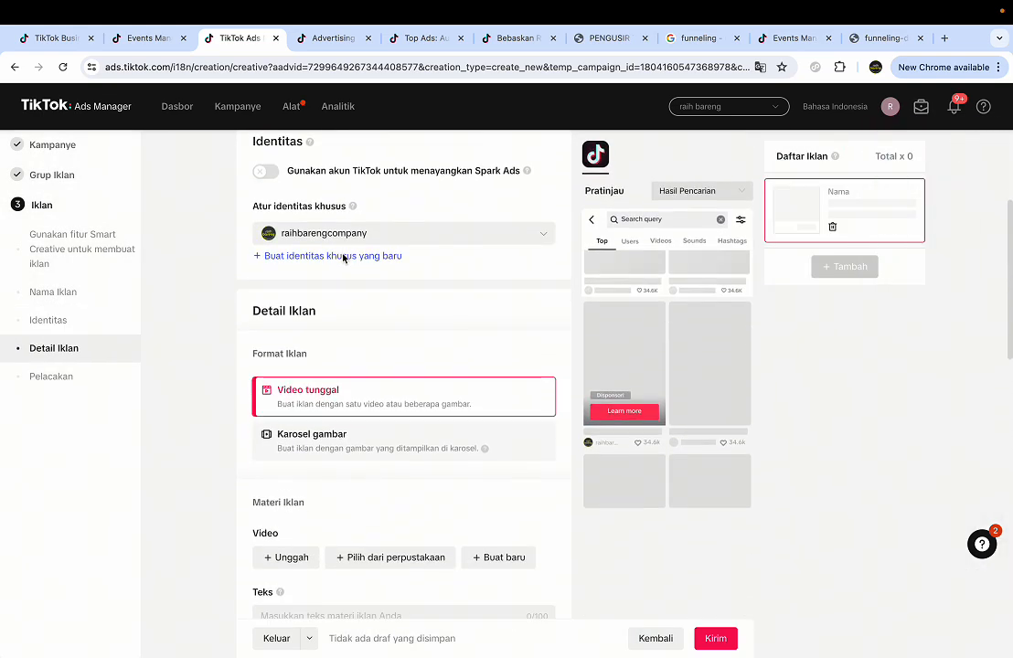
left_click(301, 550)
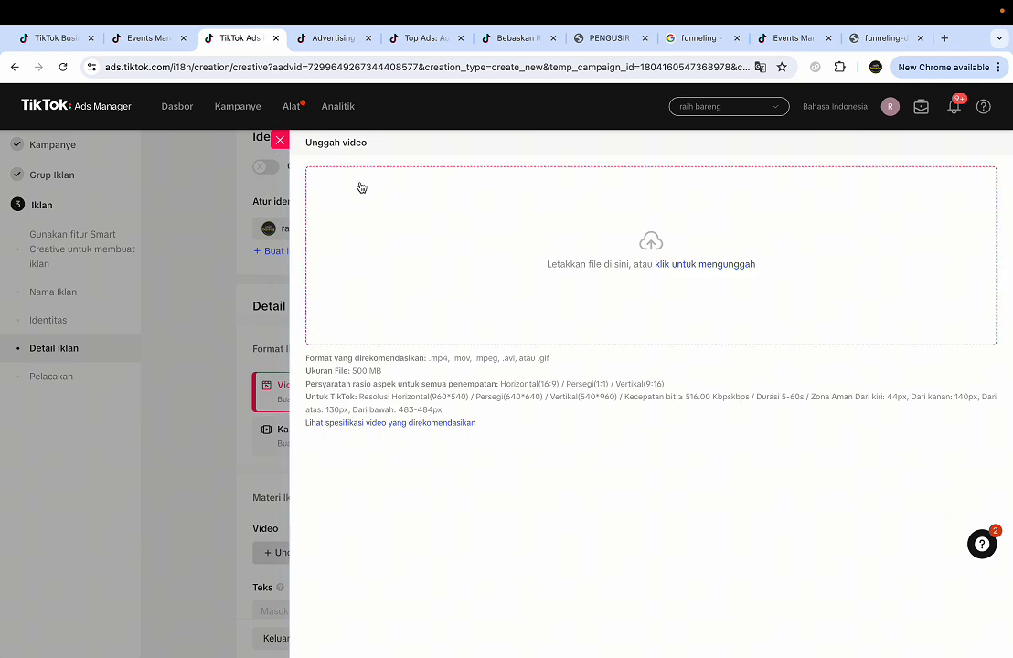
left_click(279, 144)
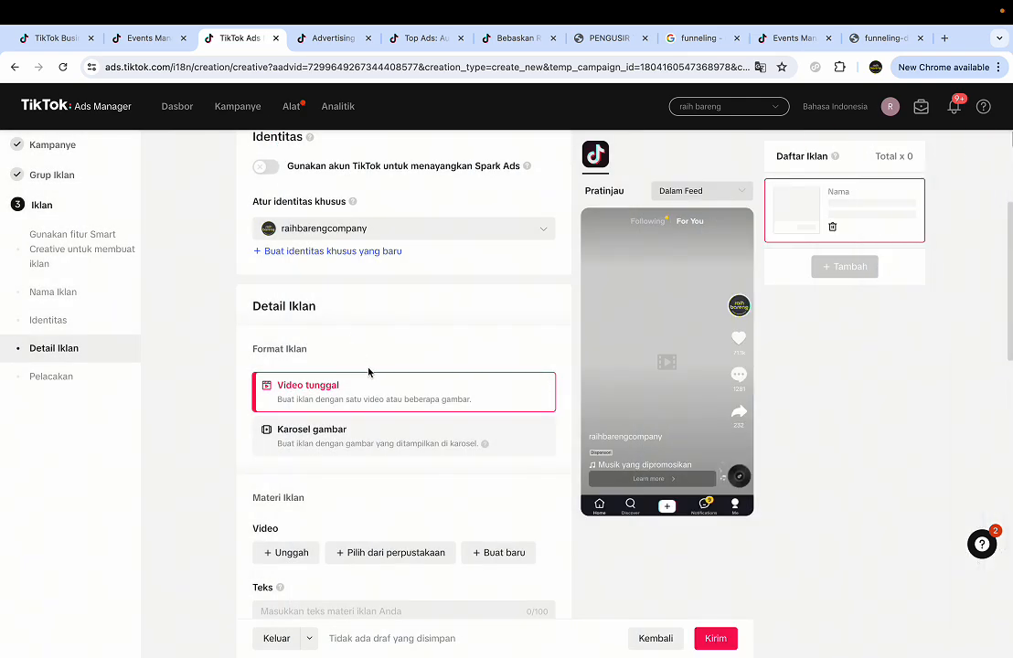
left_click(384, 549)
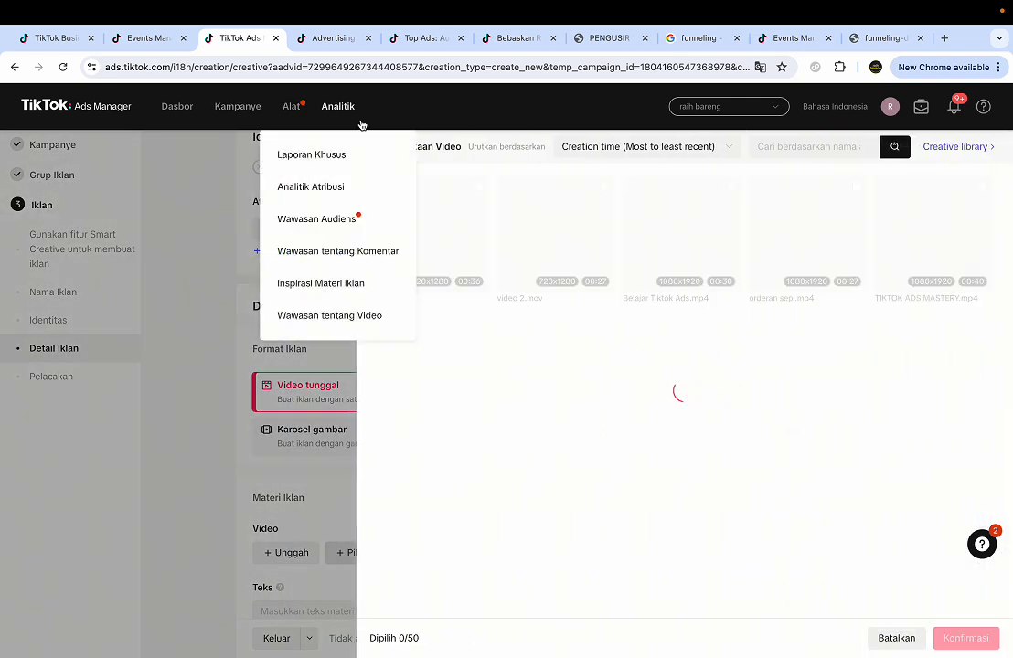
left_click(348, 142)
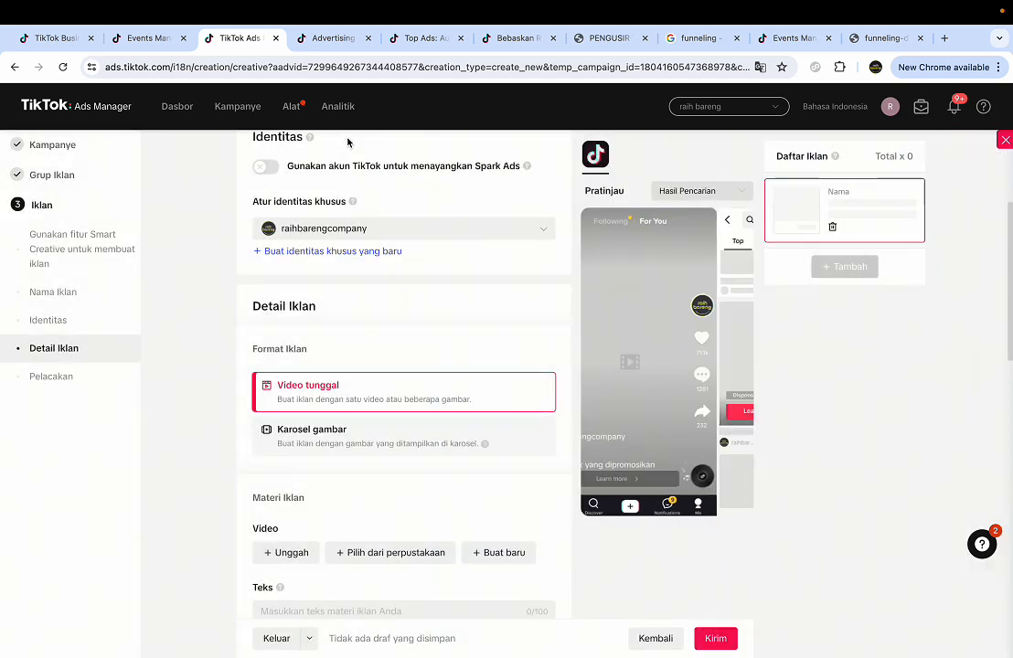
Examine the ad's text suggestions, call to action, destination URL and optional tracking settings.
scroll(391, 348, "down", 10)
scroll(391, 348, "up", 5)
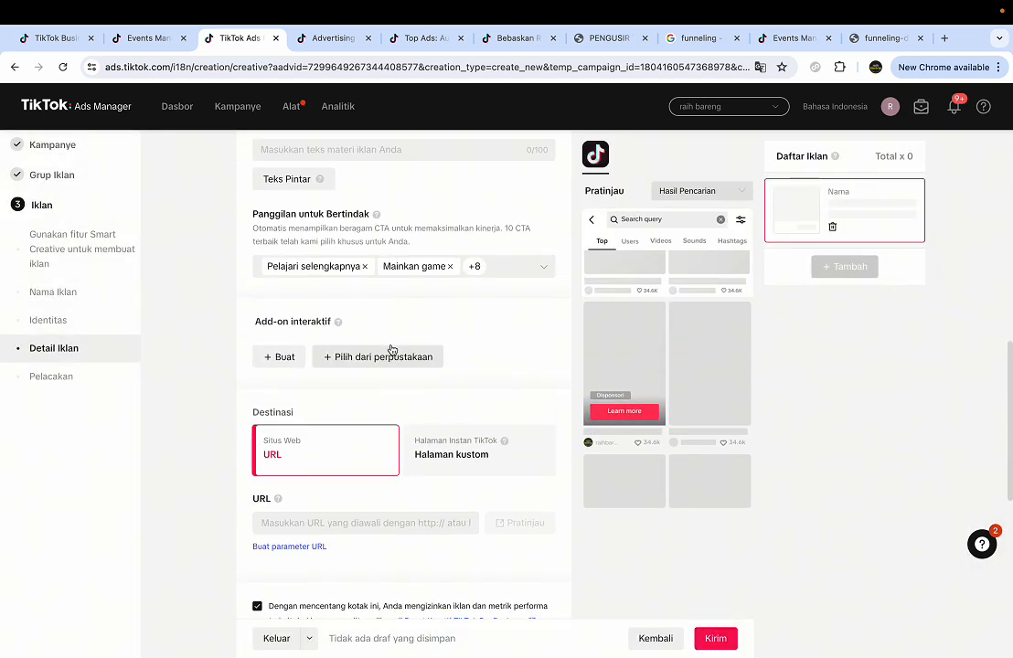
left_click(390, 256)
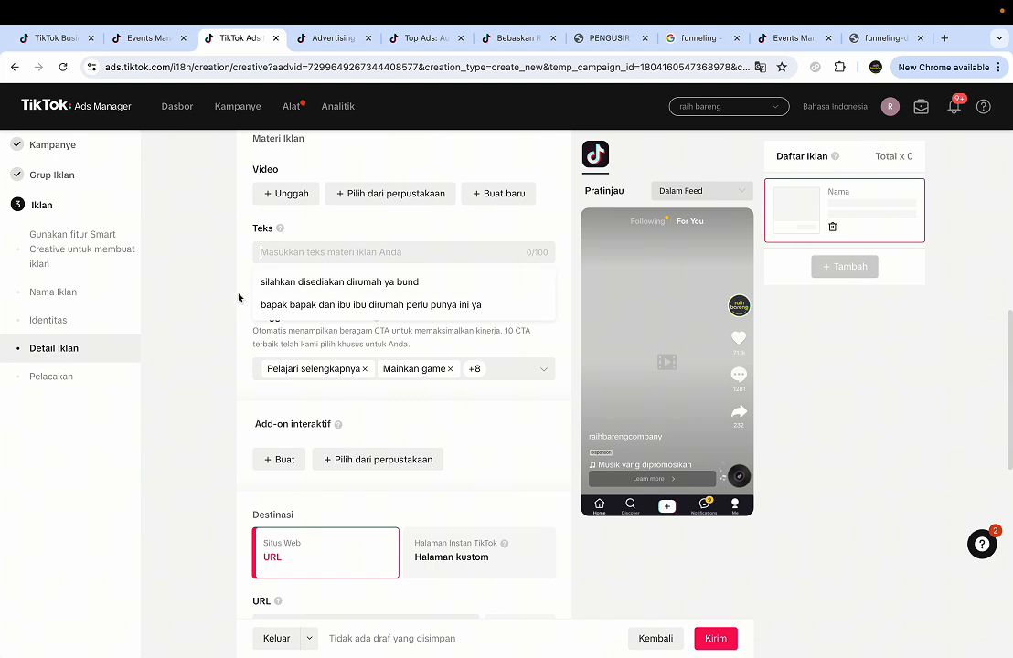
left_click(209, 296)
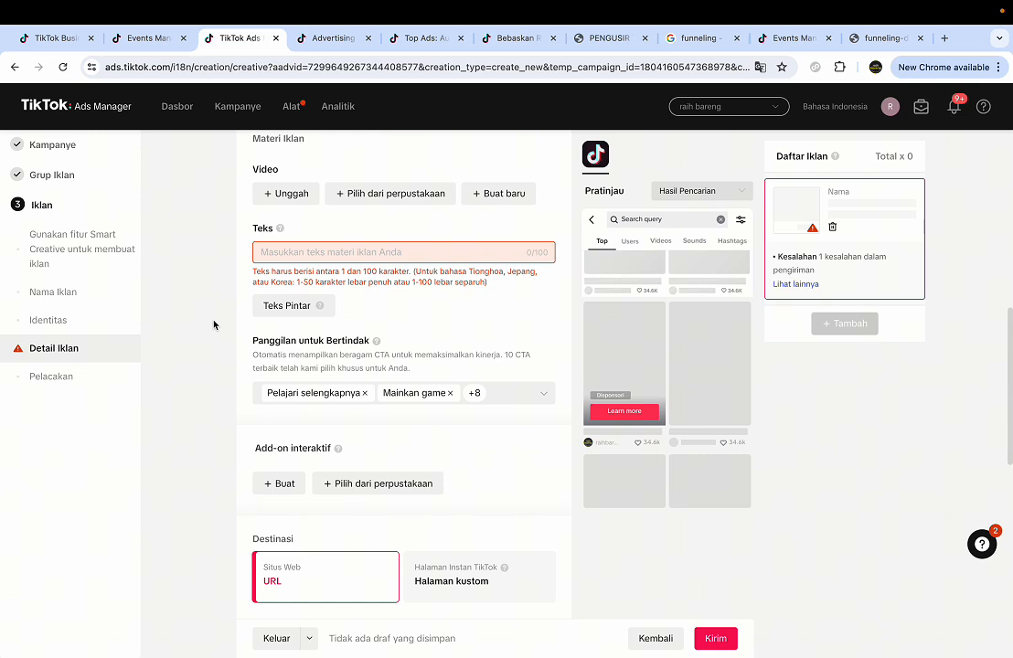
scroll(214, 324, "down", 10)
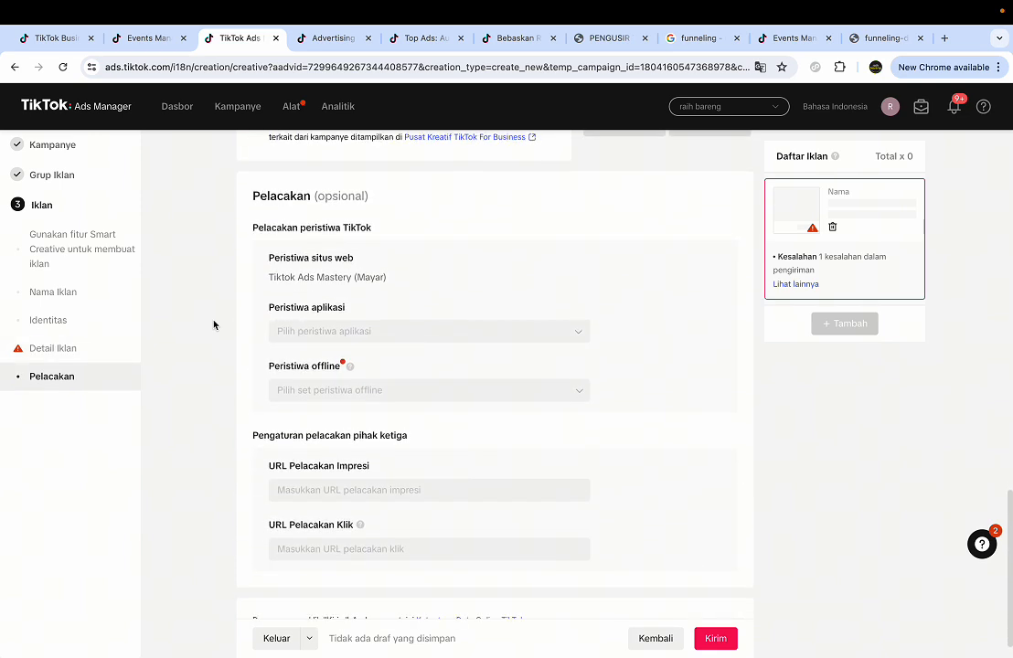
scroll(214, 324, "up", 5)
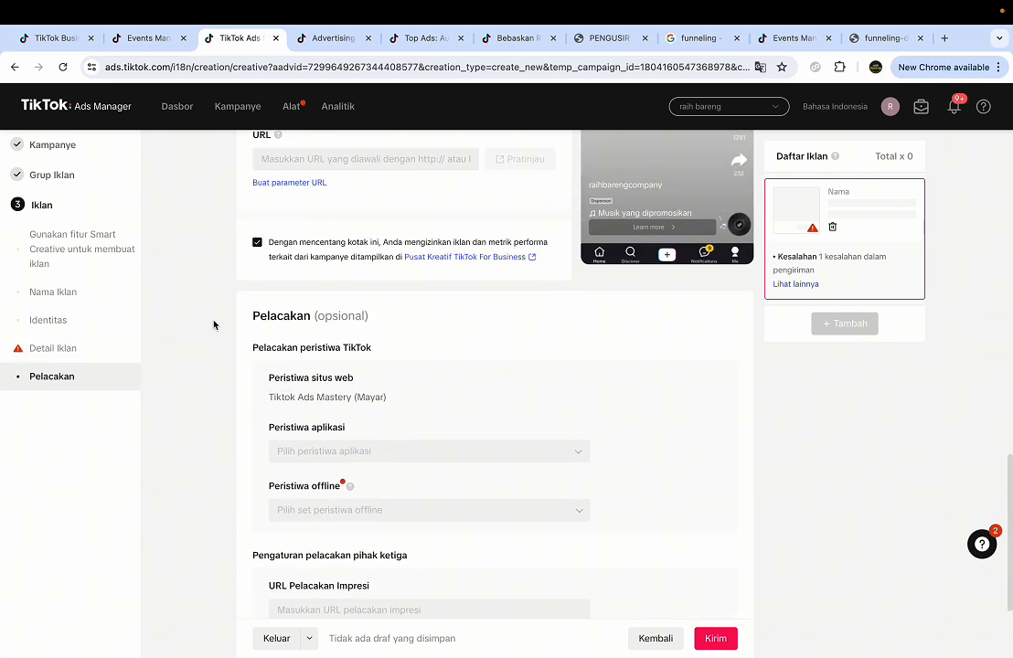
scroll(214, 325, "up", 1)
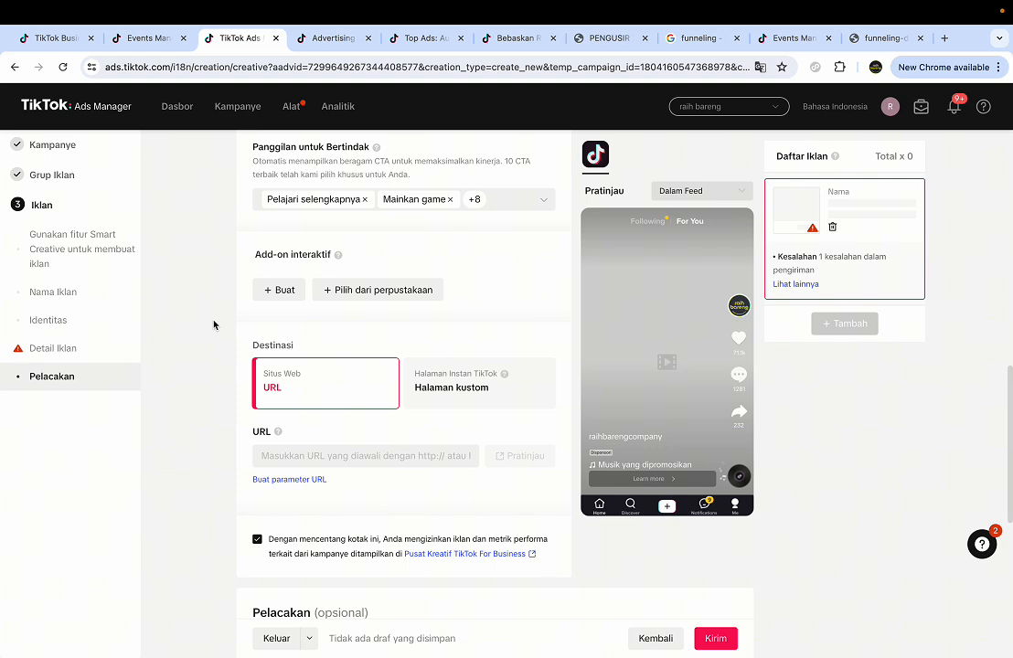
scroll(214, 325, "down", 5)
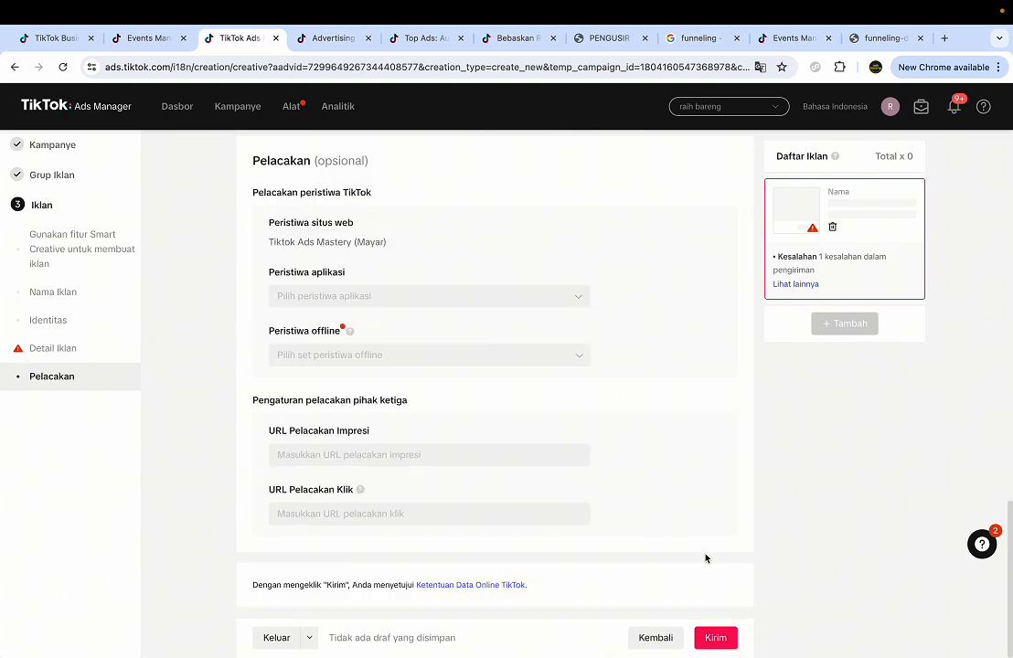
scroll(640, 470, "up", 5)
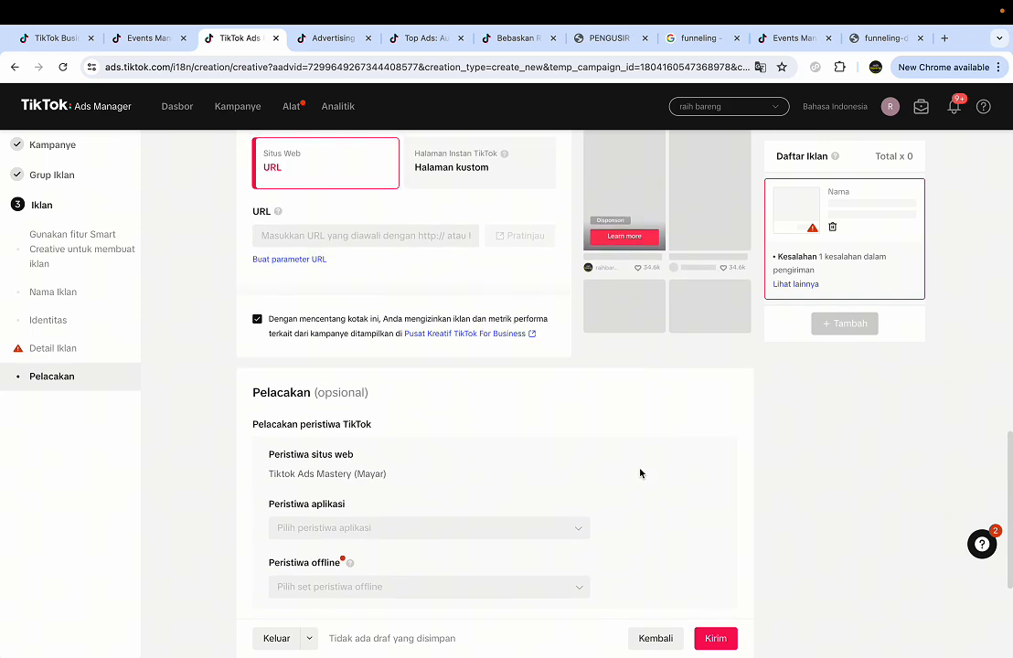
Switch to the Pengusir Tikus Serangga Elektronik landing page, copy its address and look over the page's opening section.
scroll(640, 473, "up", 2)
left_click(317, 313)
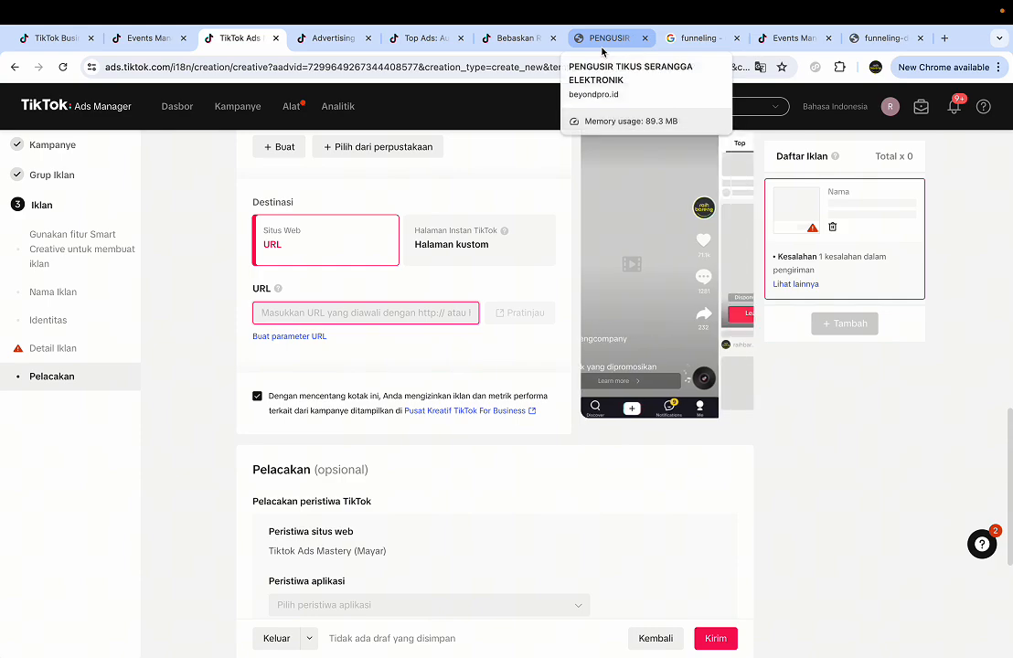
left_click(603, 39)
left_click(440, 64)
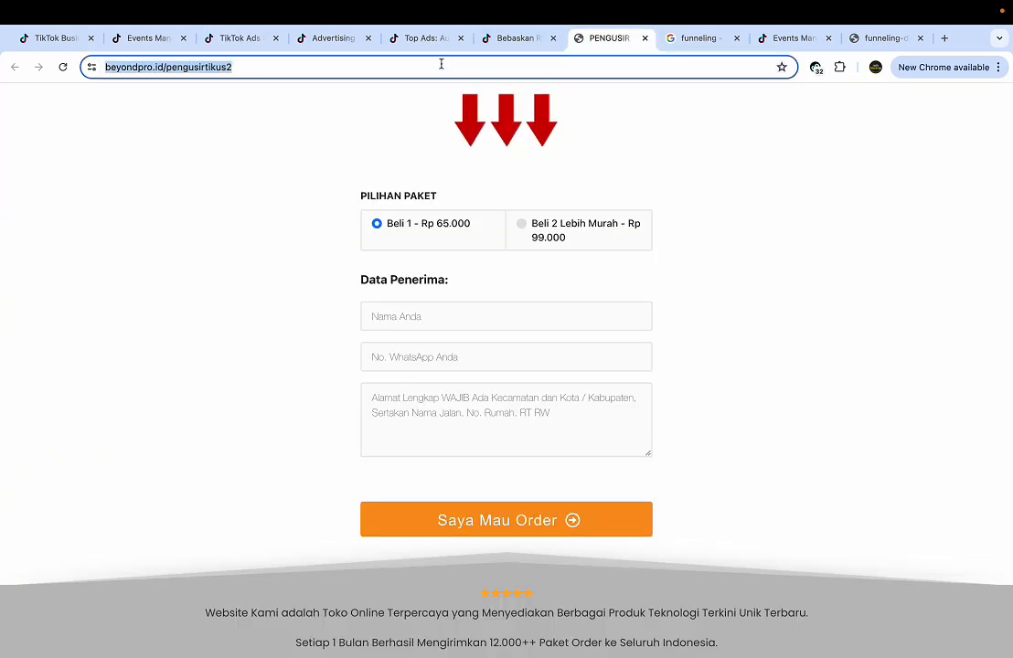
scroll(396, 235, "up", 10)
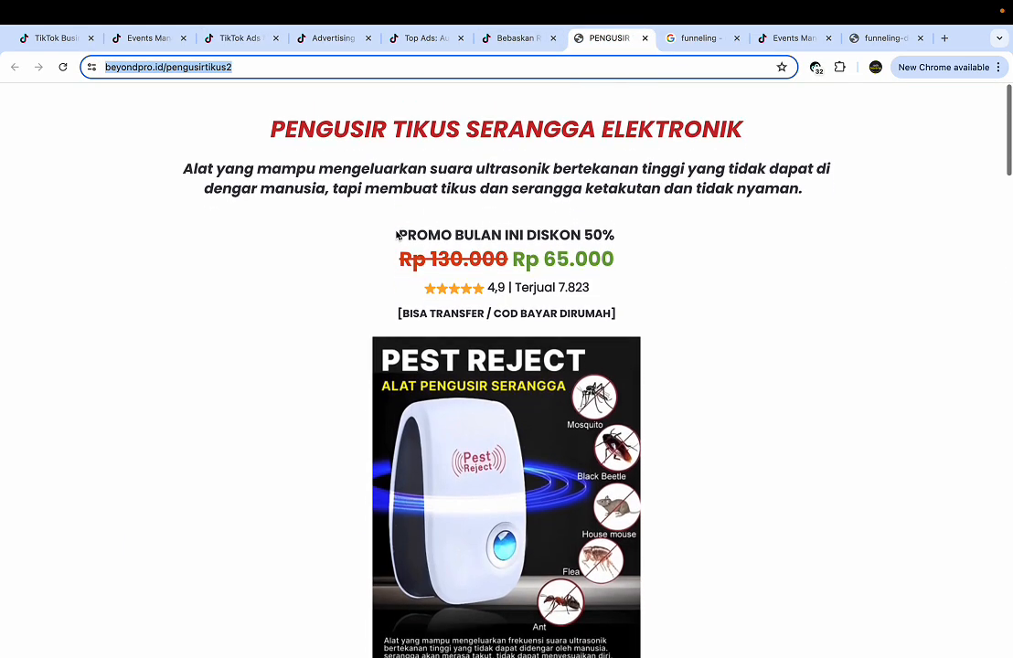
scroll(395, 235, "down", 1)
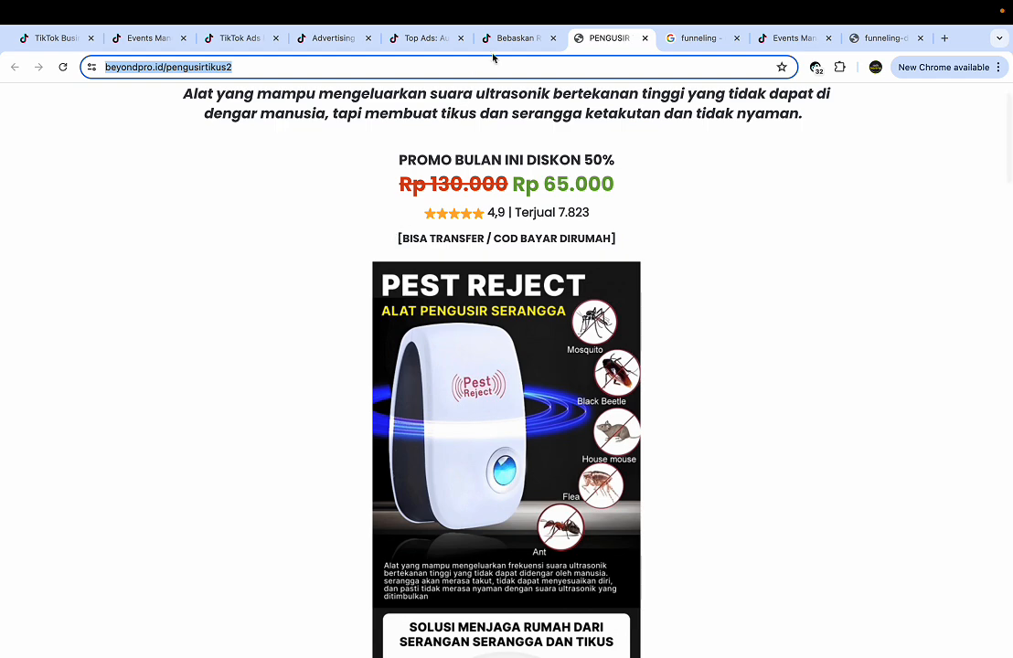
left_click(336, 40)
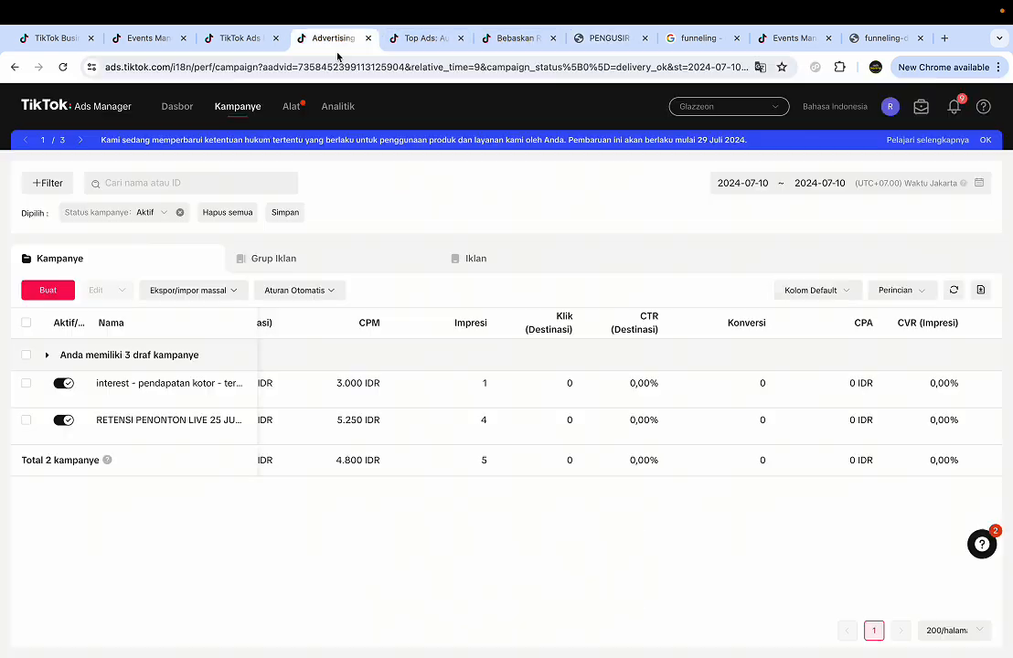
left_click(236, 38)
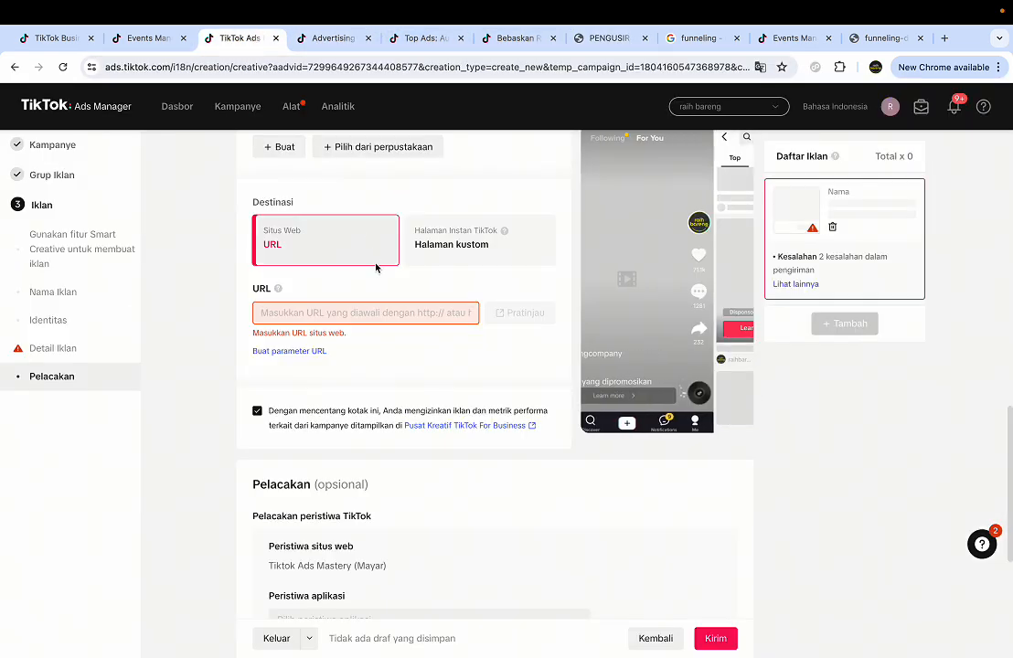
left_click(339, 312)
type("https://beyondpro.id/pengusirtikus")
type("2")
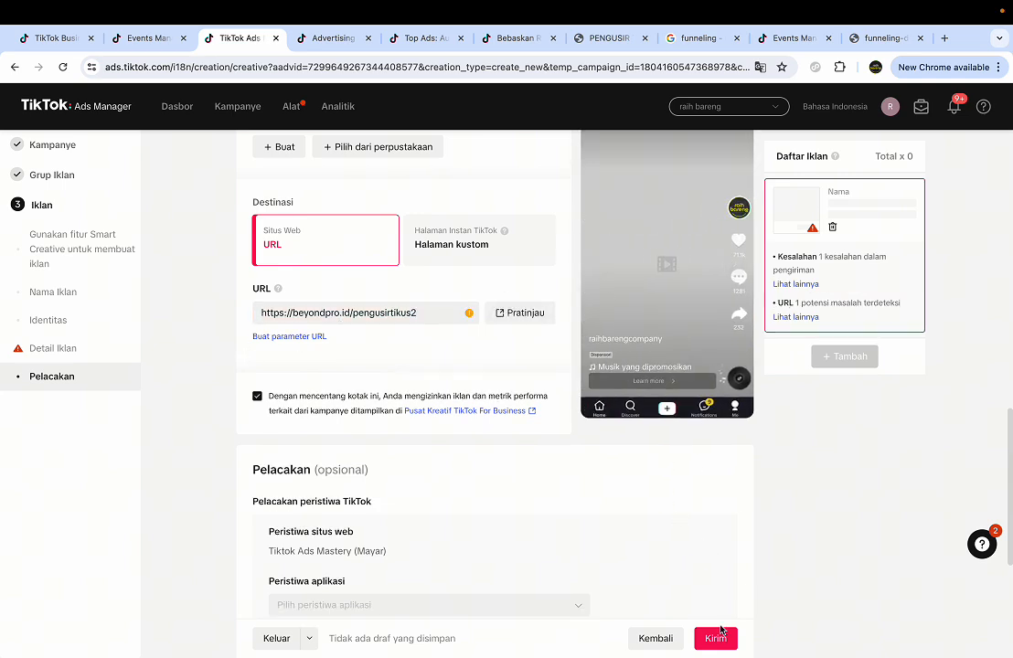
Add Belajar Tiktok Ads.mp4 from the video library as the ad's video.
scroll(472, 388, "up", 4)
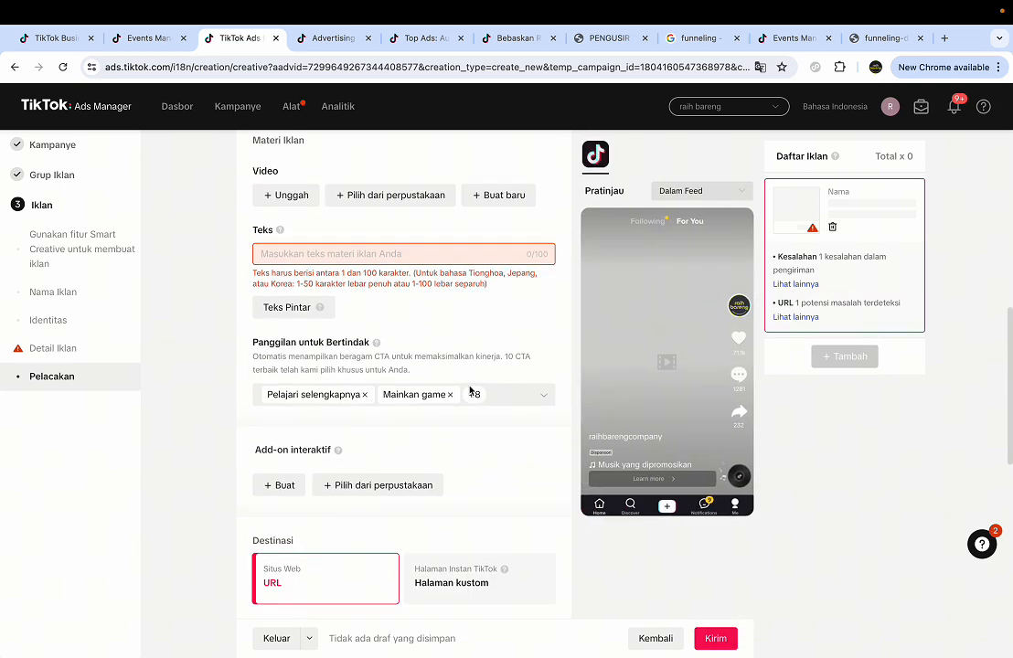
scroll(295, 345, "up", 1)
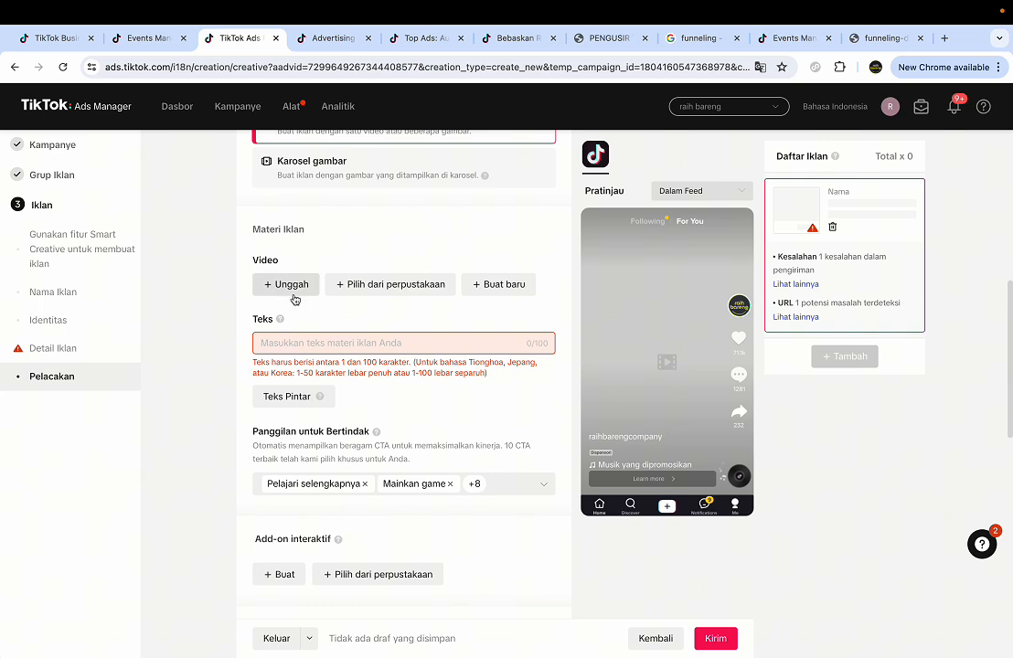
left_click(291, 284)
left_click(280, 139)
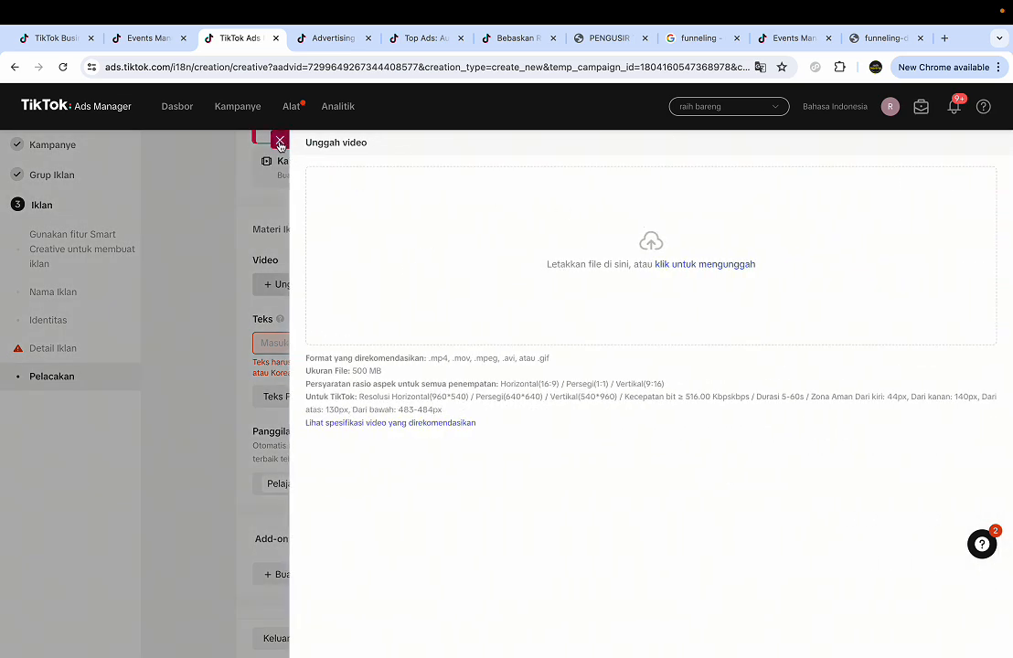
left_click(385, 285)
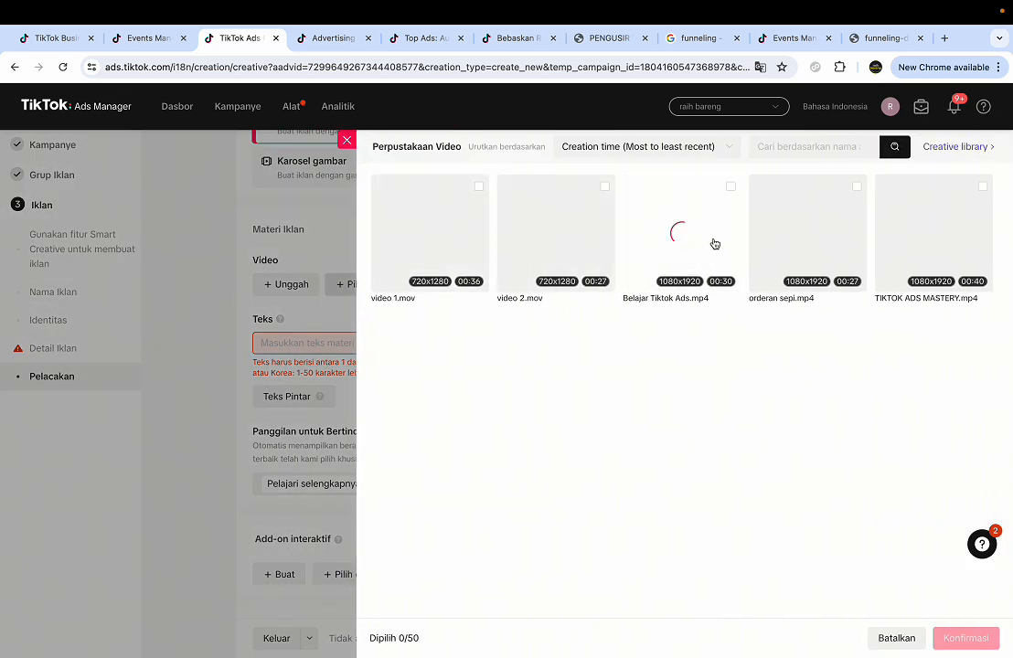
left_click(710, 272)
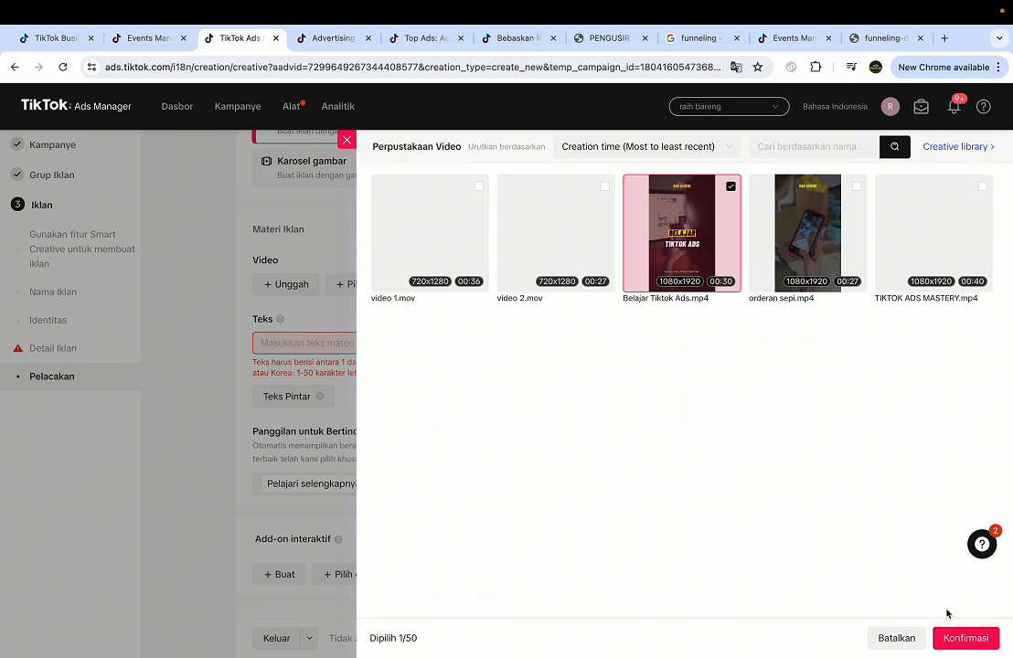
left_click(962, 638)
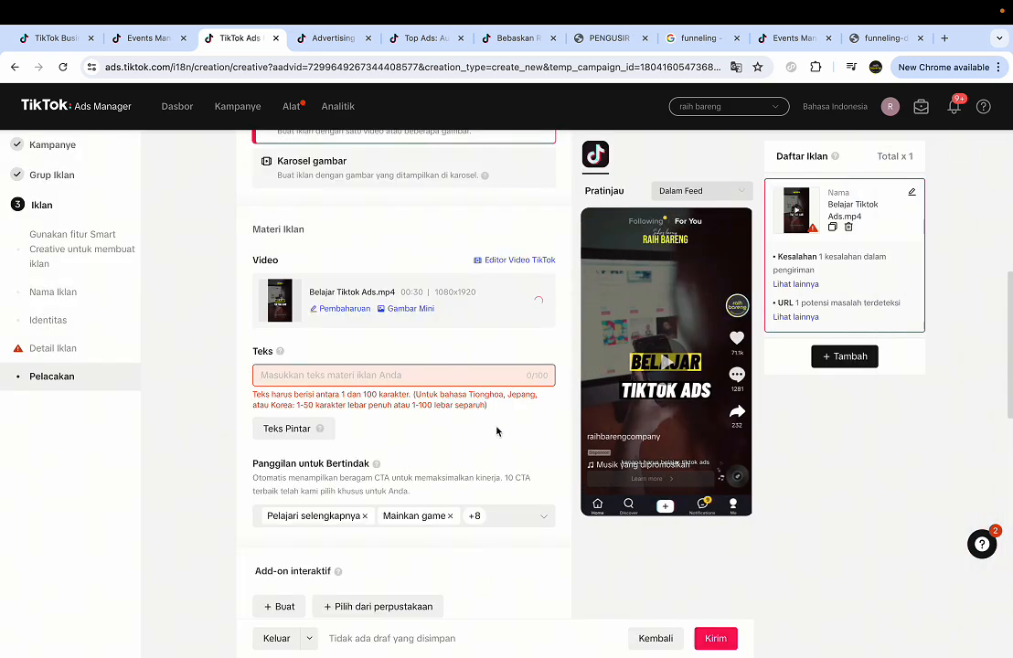
Enter "belajaar tiktok ads" as the ad's text.
left_click(357, 375)
type("belaja")
key("BackSpace")
key("BackSpace")
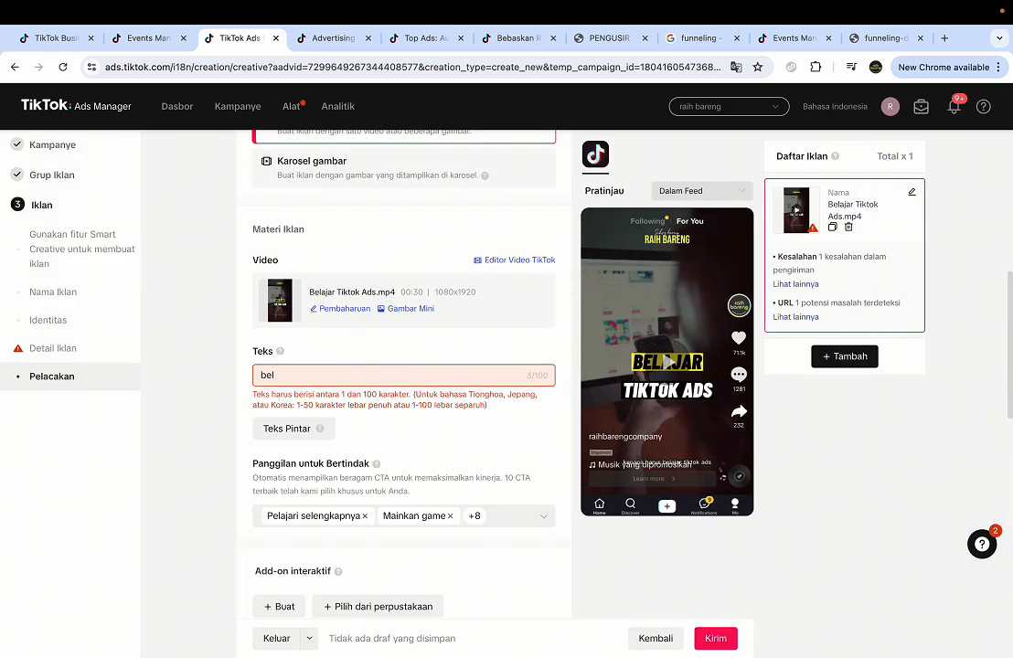
type("ajaar tiktok ads")
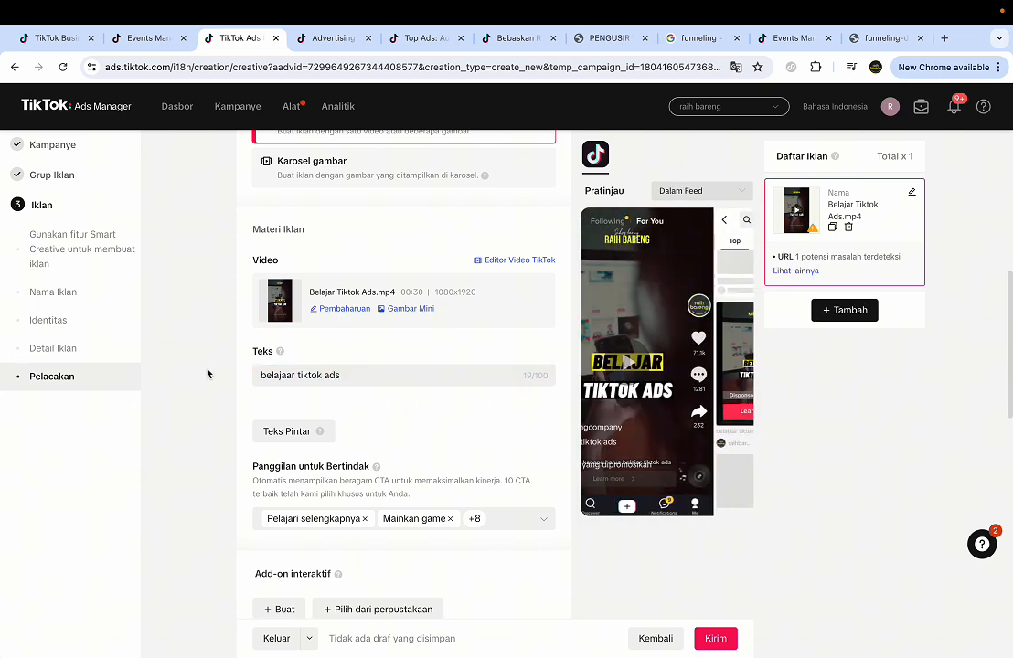
Review the completed ad from its tracking settings up to its name, identity and creative details.
scroll(207, 373, "down", 3)
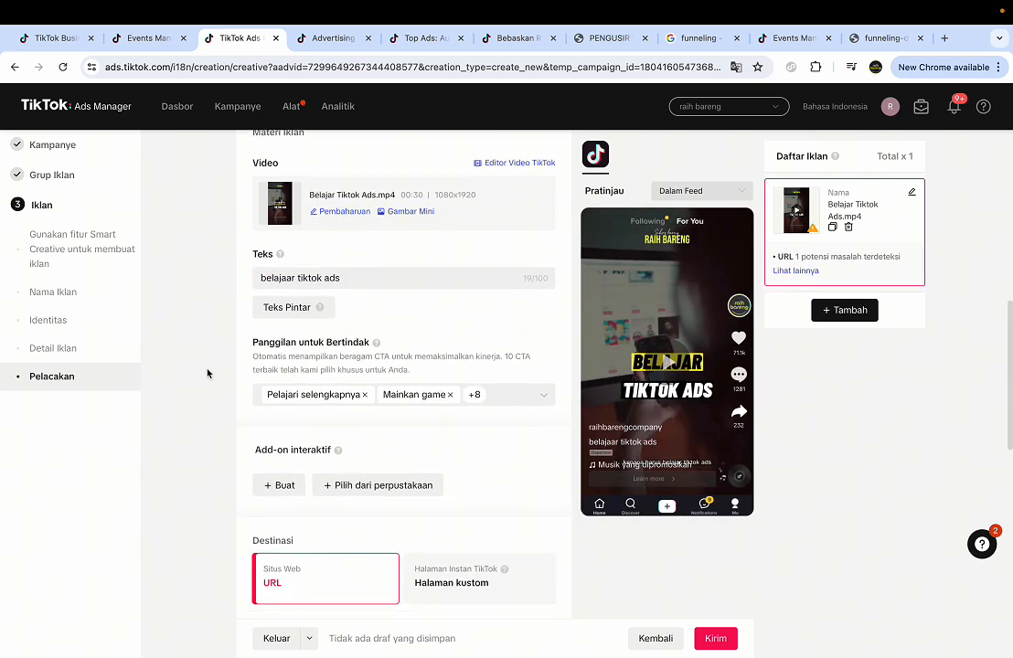
scroll(208, 373, "down", 6)
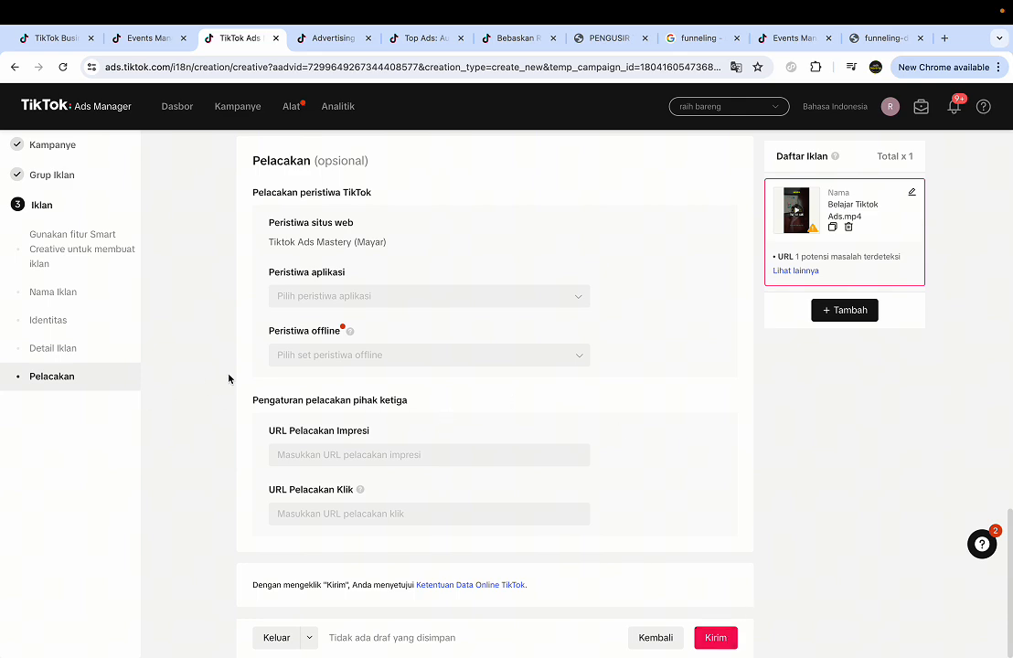
scroll(229, 378, "up", 12)
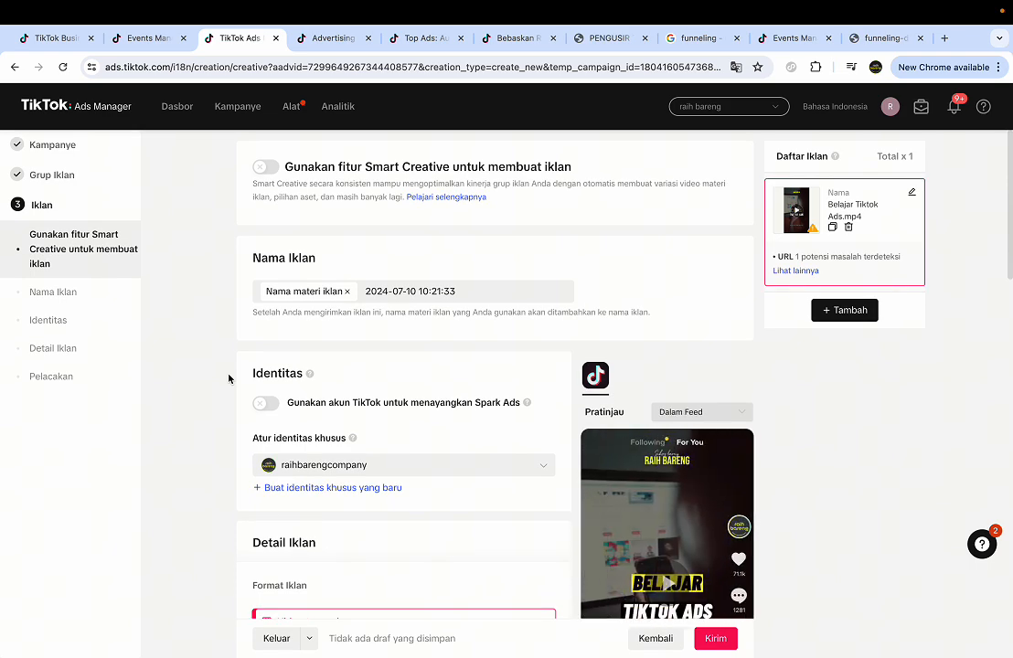
scroll(228, 379, "down", 6)
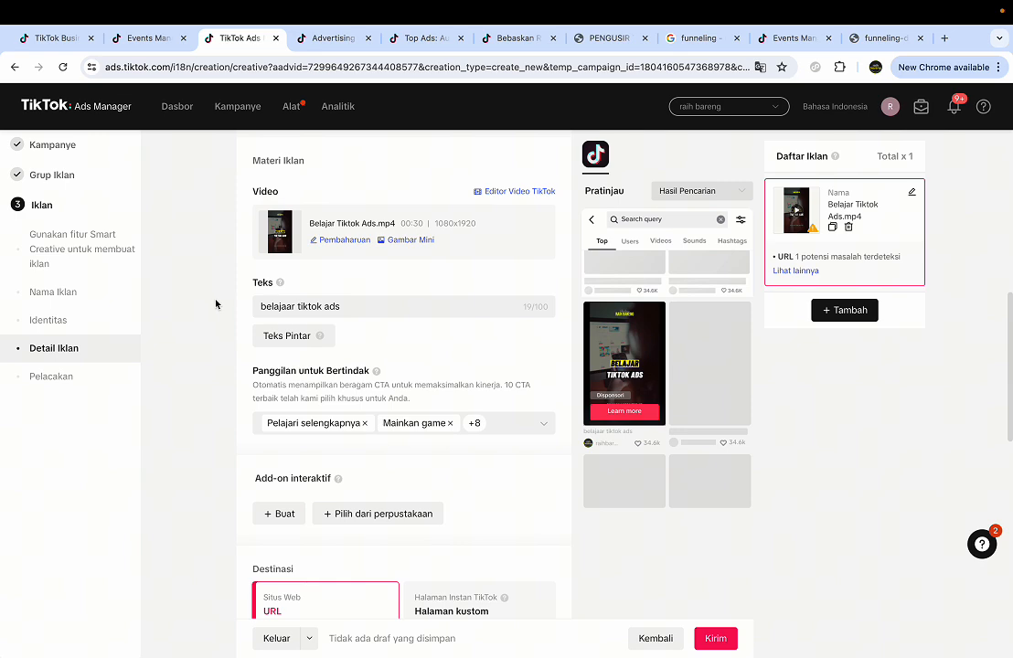
scroll(204, 280, "up", 5)
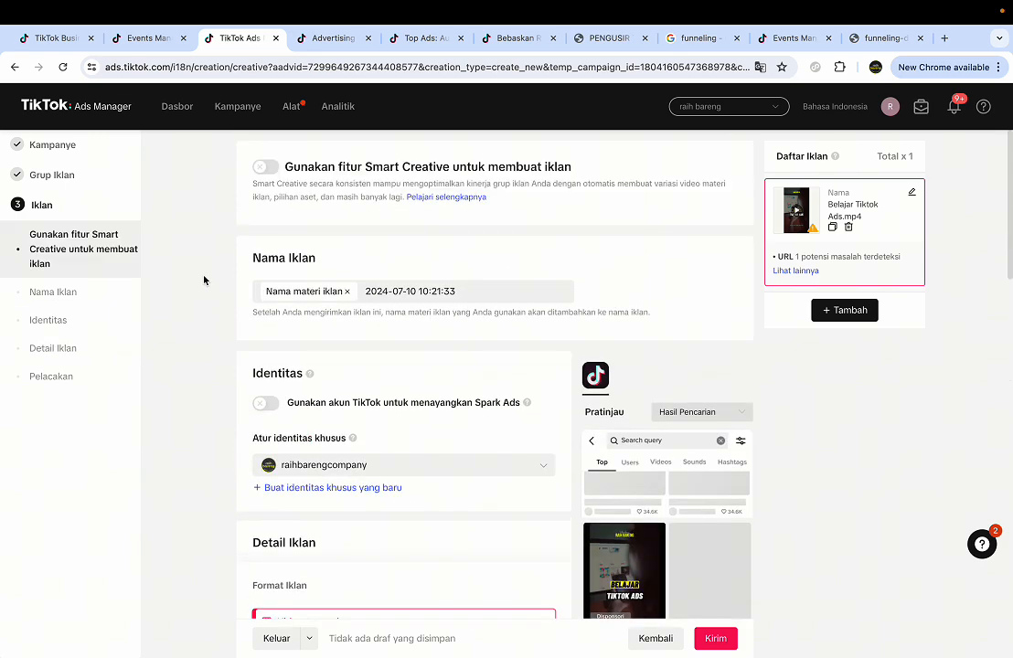